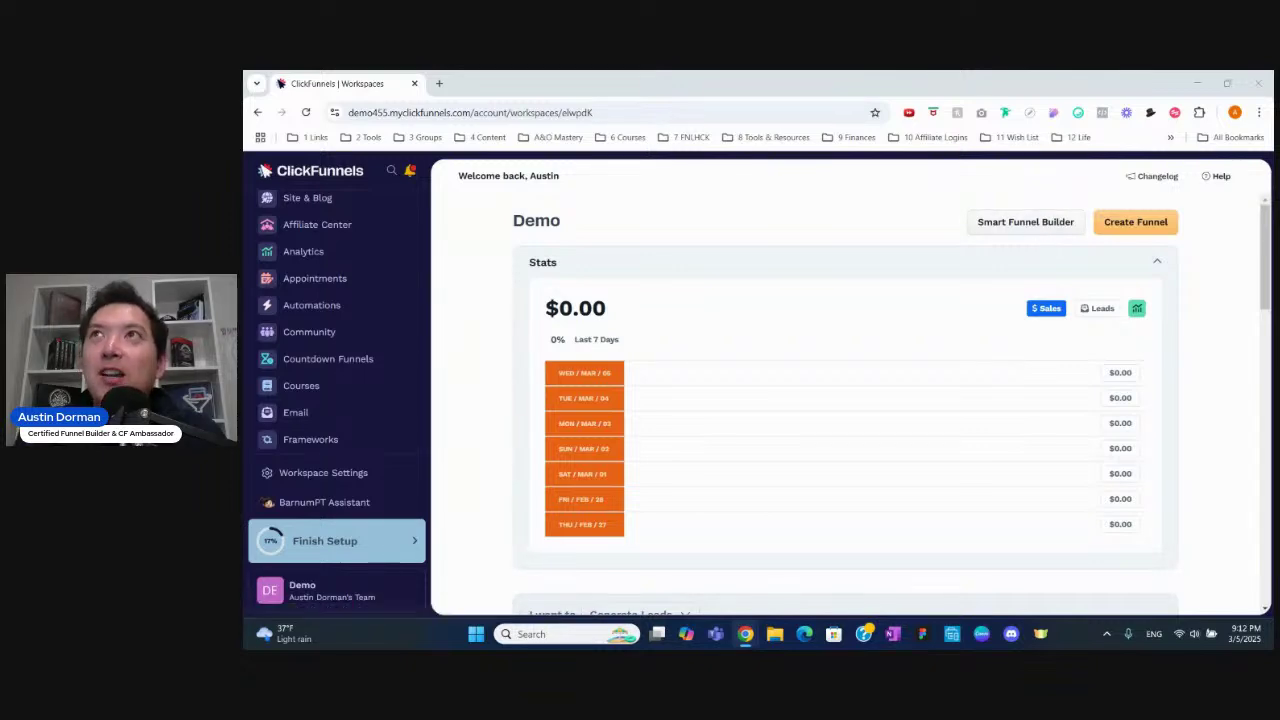
Open the Smart Funnel Builder and preview the Opt In, Application, Webinar, Summit, Bridge and Video Series funnel descriptions
drag(1279, 222, 1279, 140)
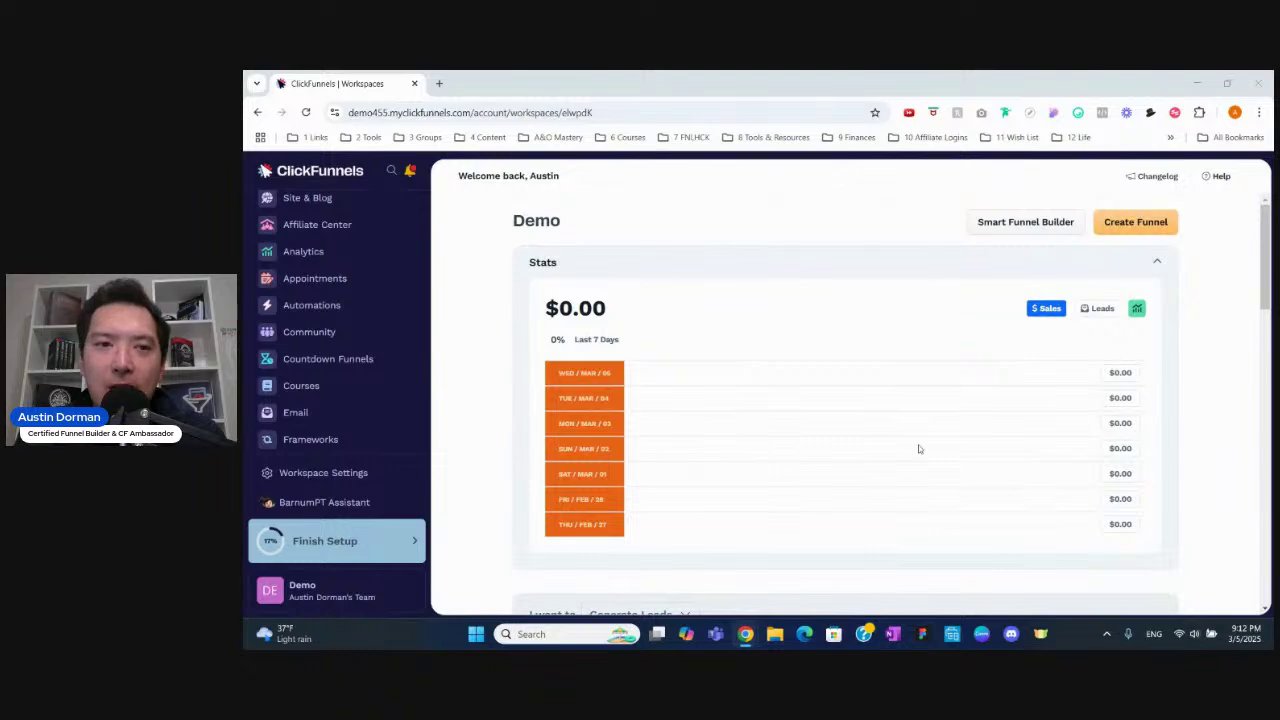
click(1012, 224)
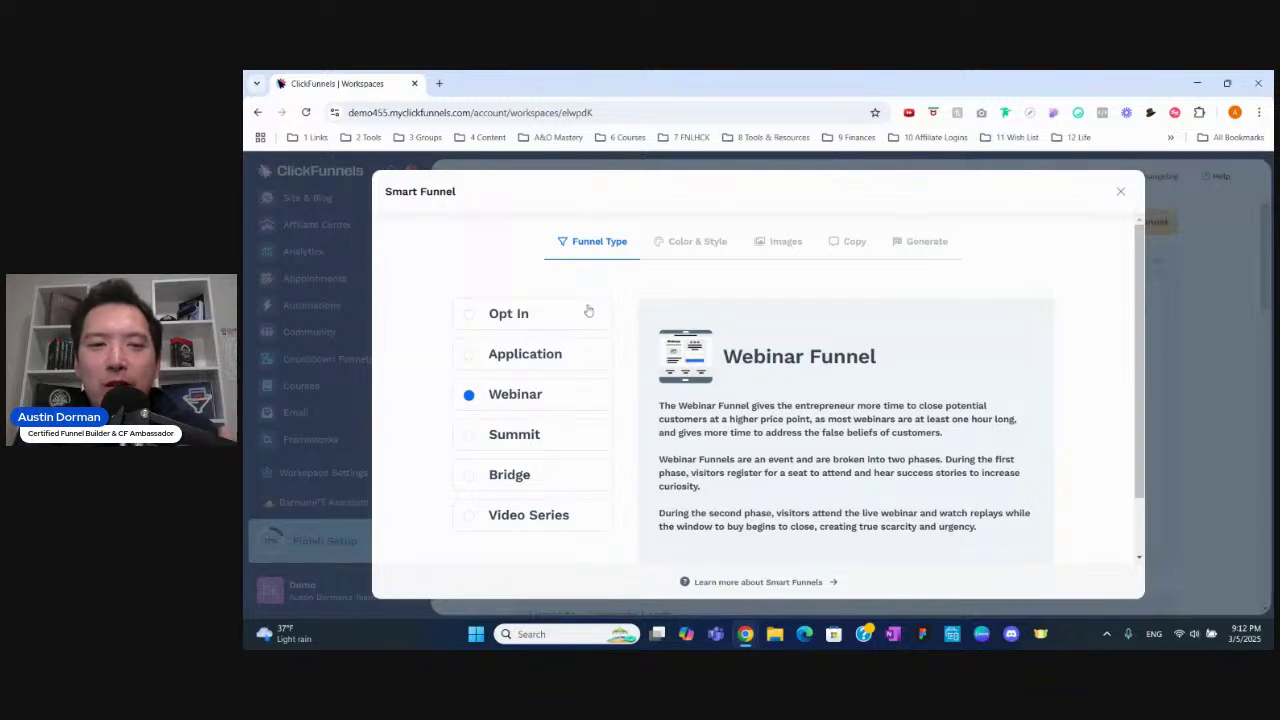
click(589, 311)
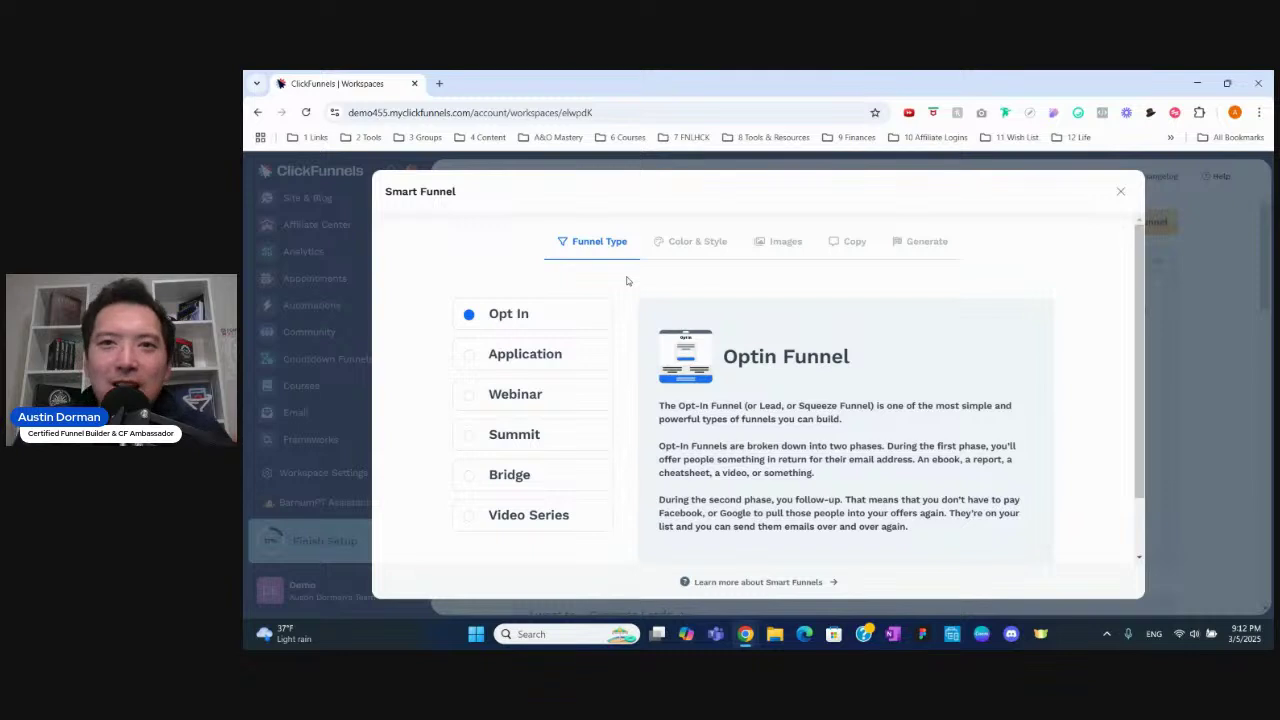
click(575, 353)
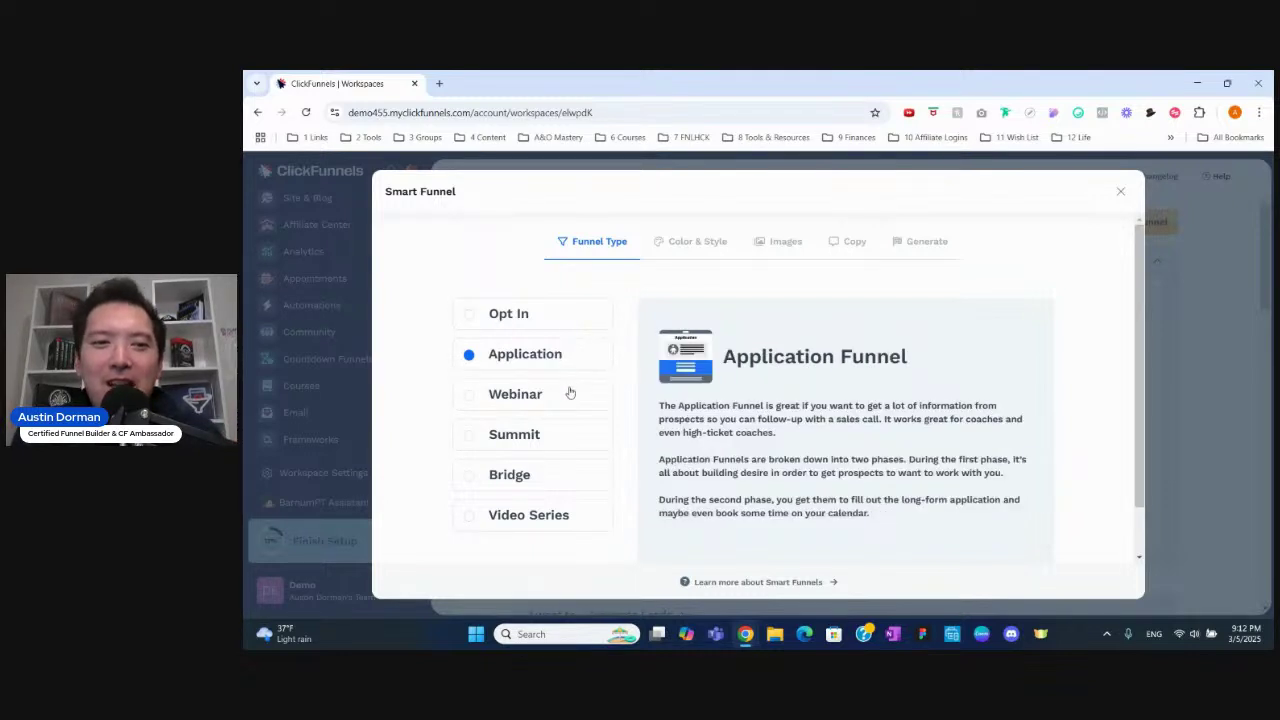
click(569, 393)
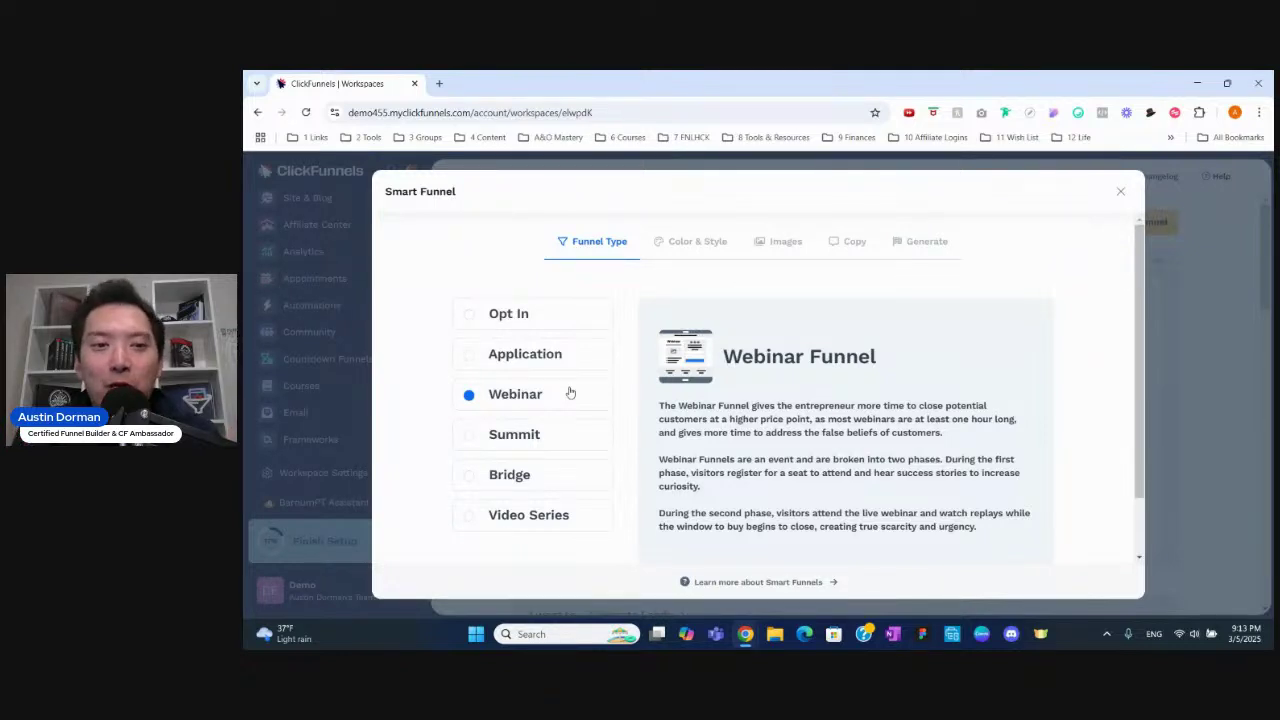
click(564, 438)
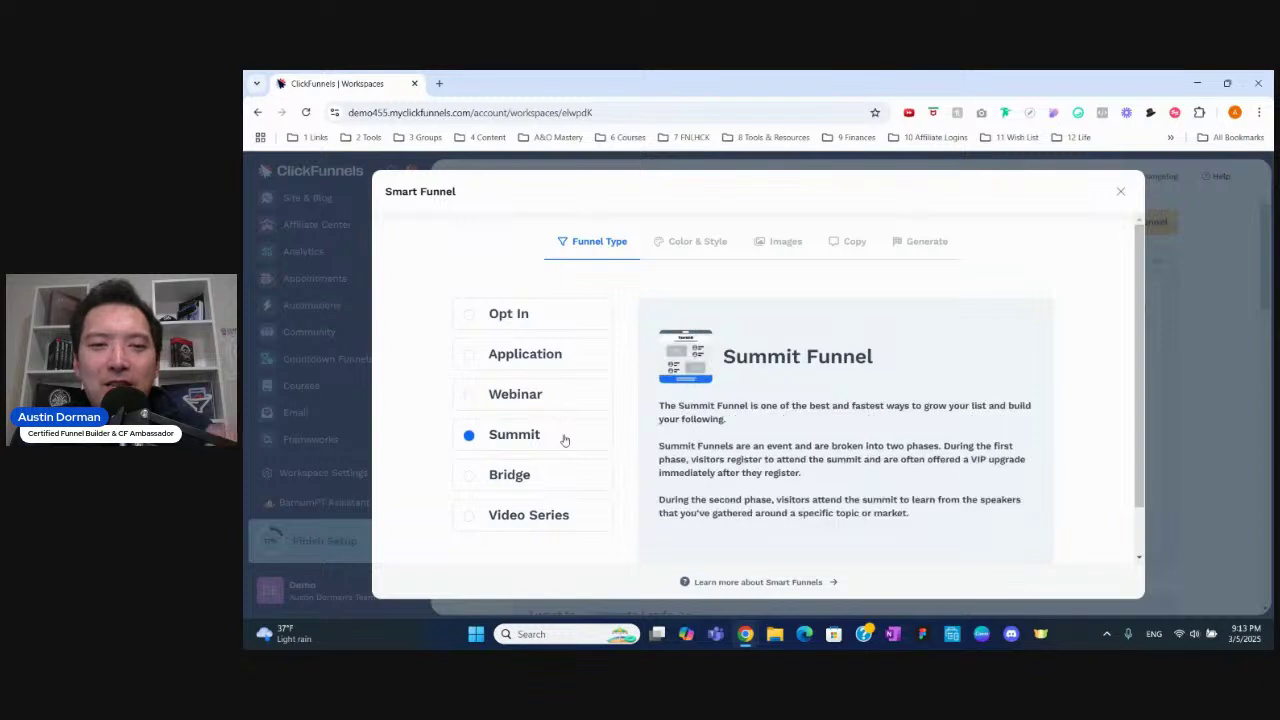
click(575, 489)
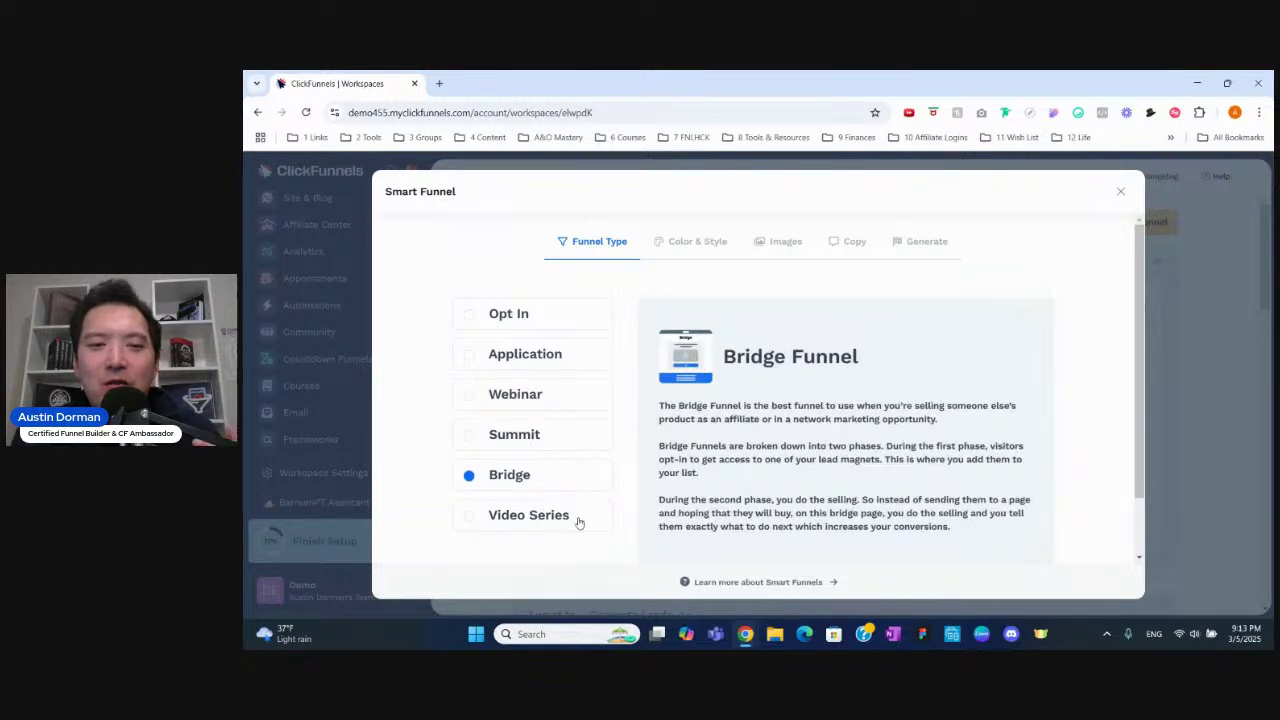
click(578, 520)
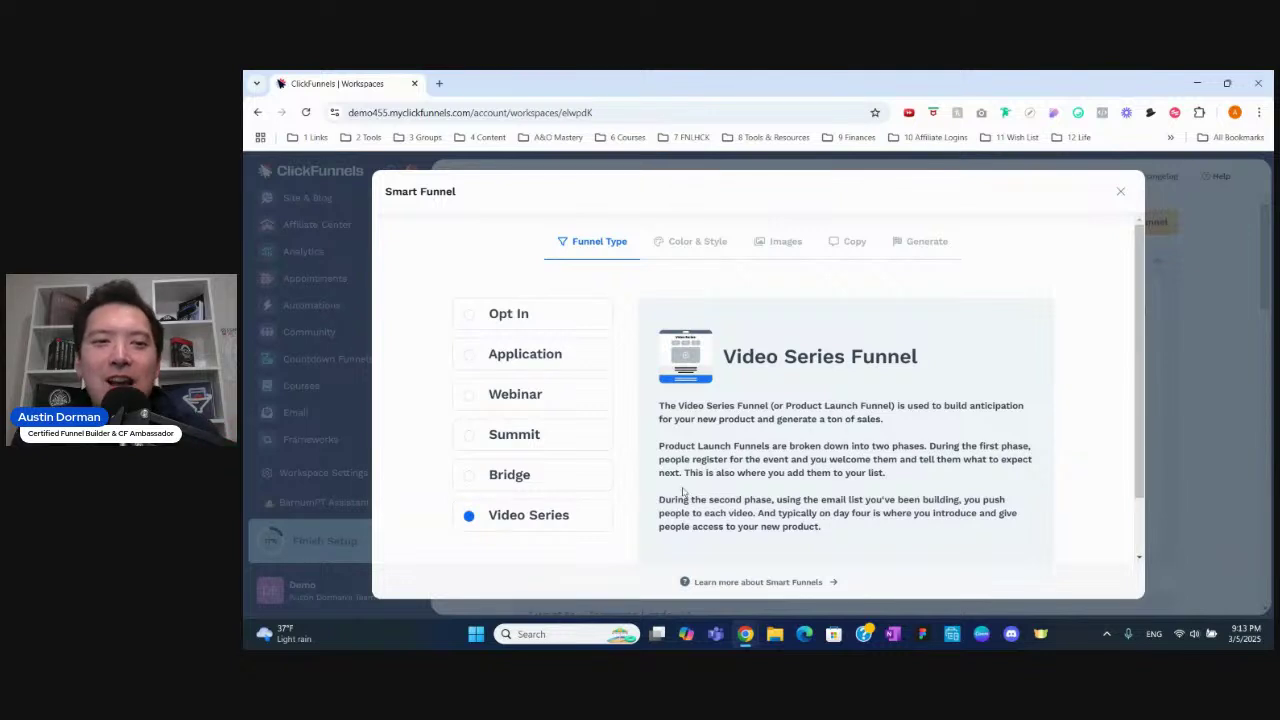
Choose Webinar as the funnel type and continue to the color and style stage
click(575, 396)
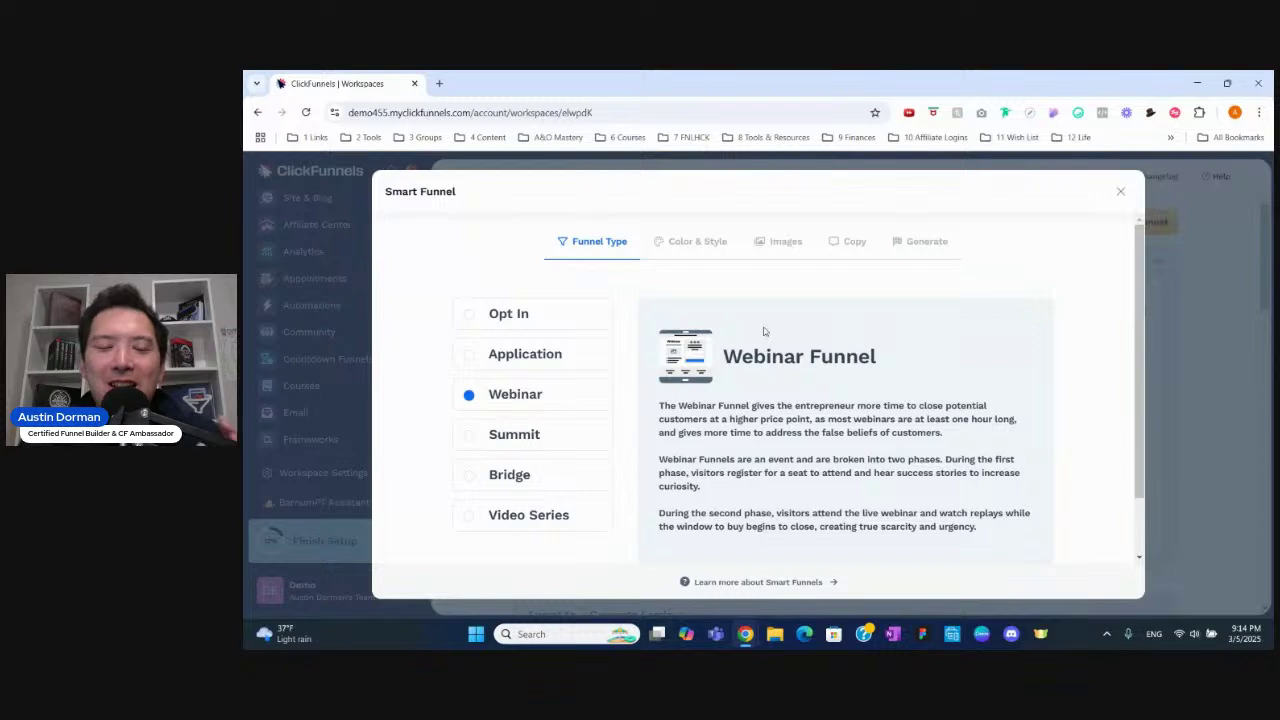
scroll(764, 331, down, 1)
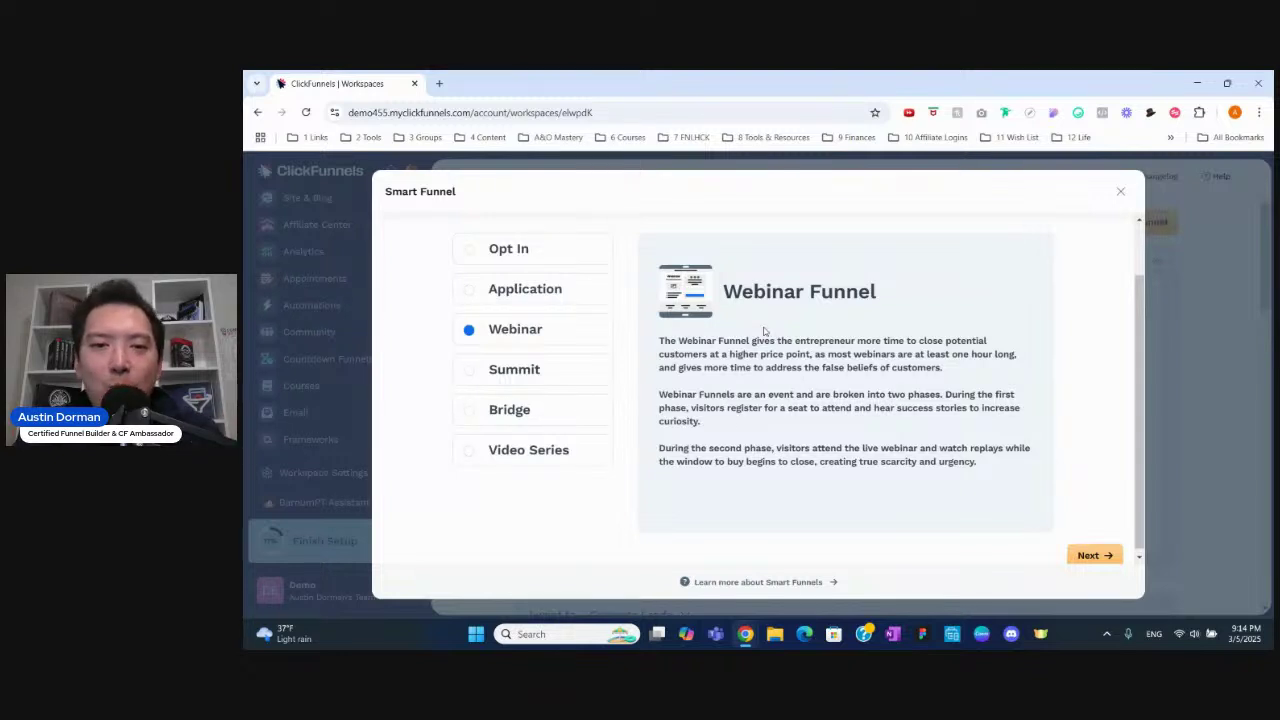
scroll(764, 331, up, 1)
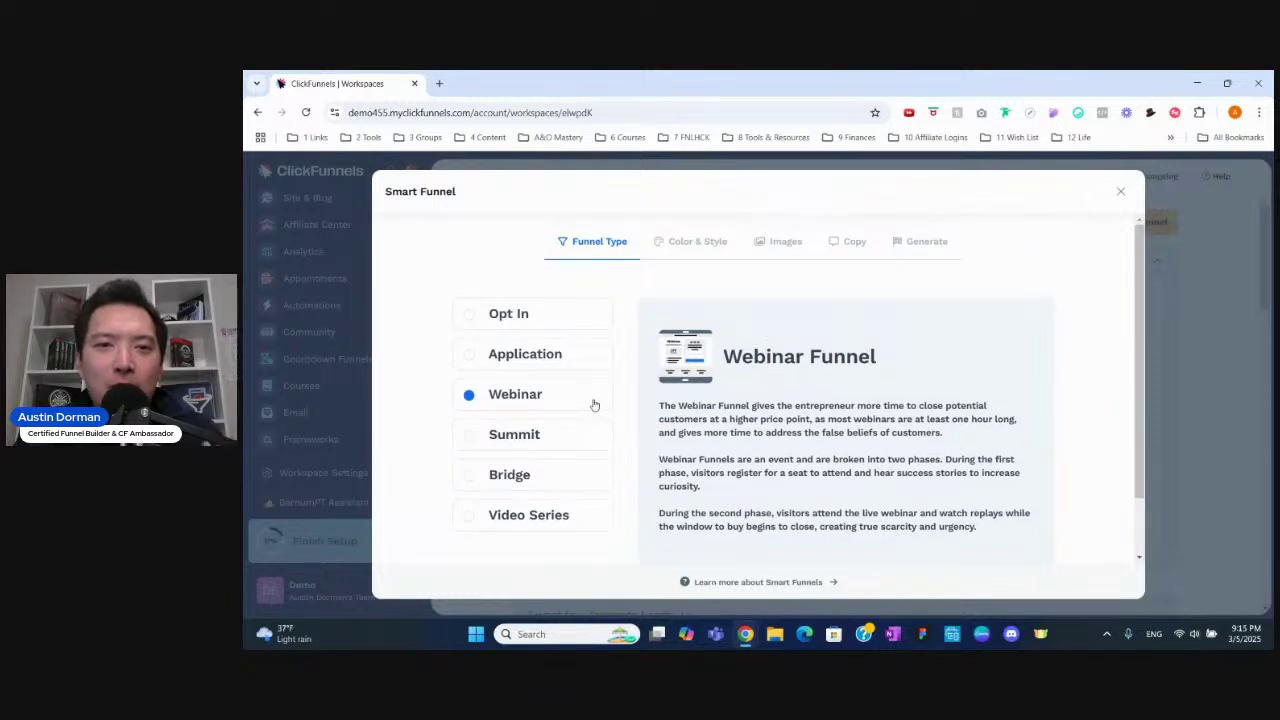
scroll(888, 430, down, 1)
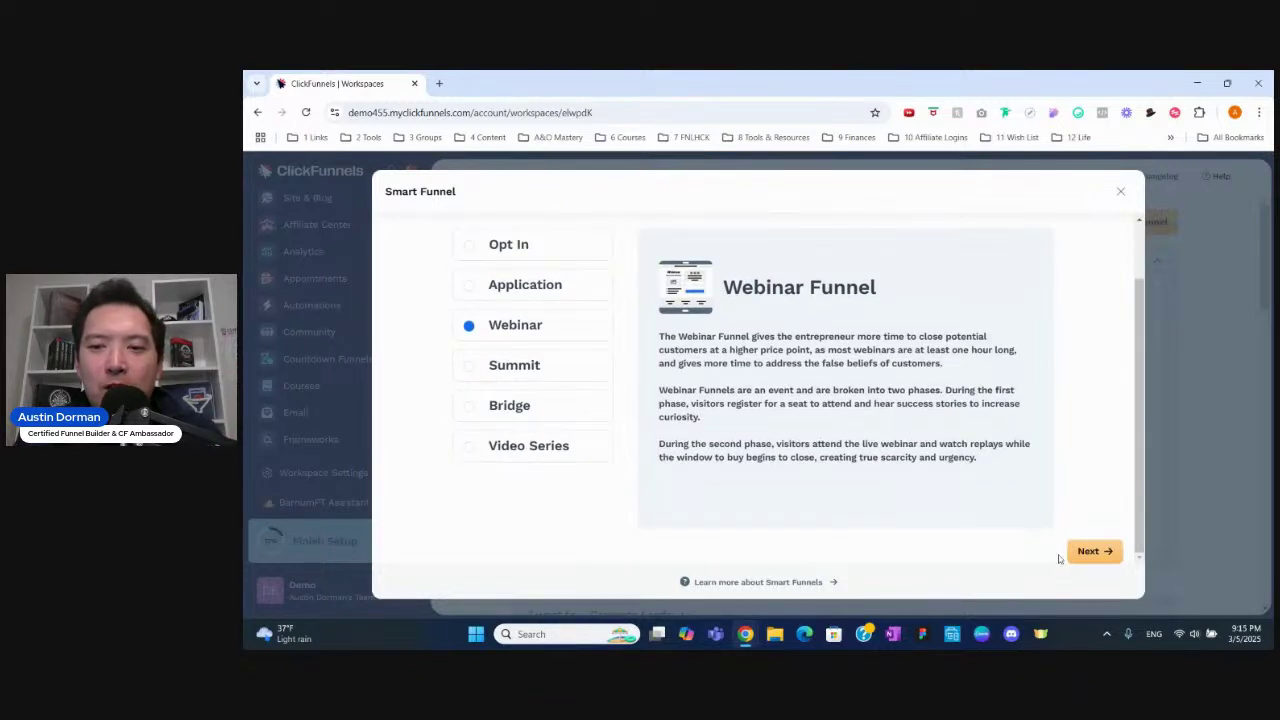
click(1088, 551)
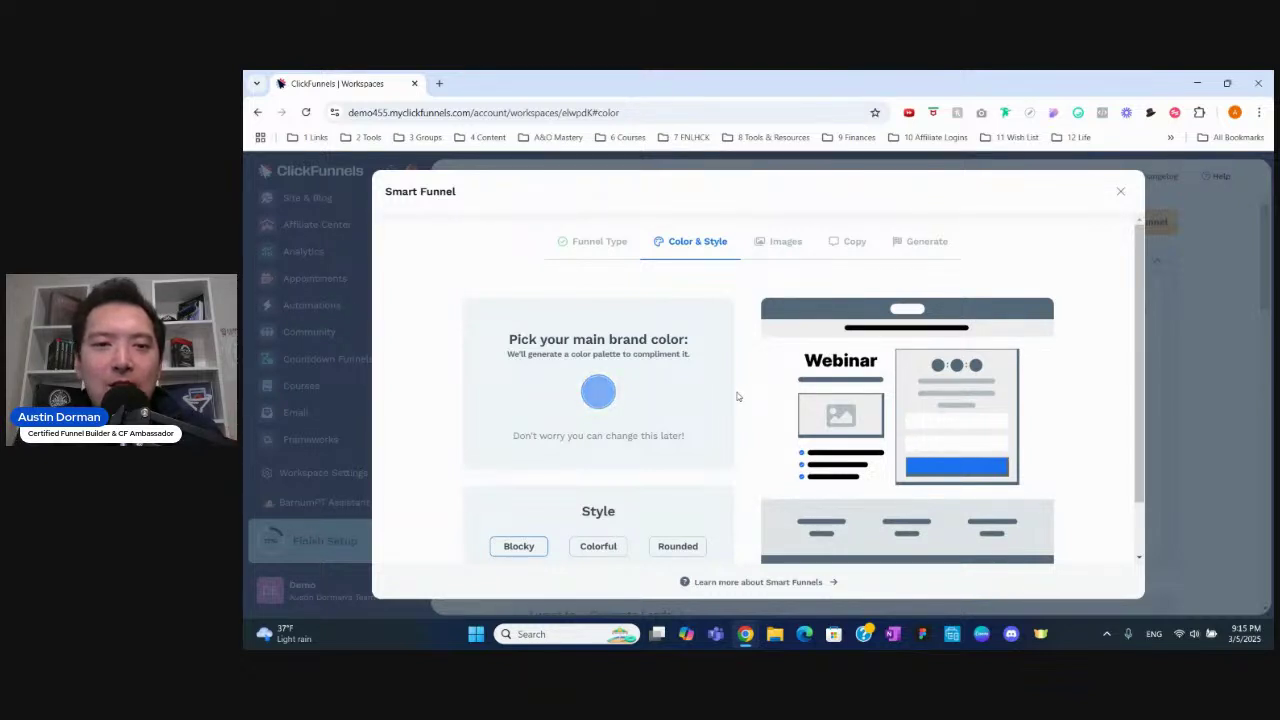
Set the main brand color to dark blue, RGB 3, 46, 114
scroll(737, 396, down, 1)
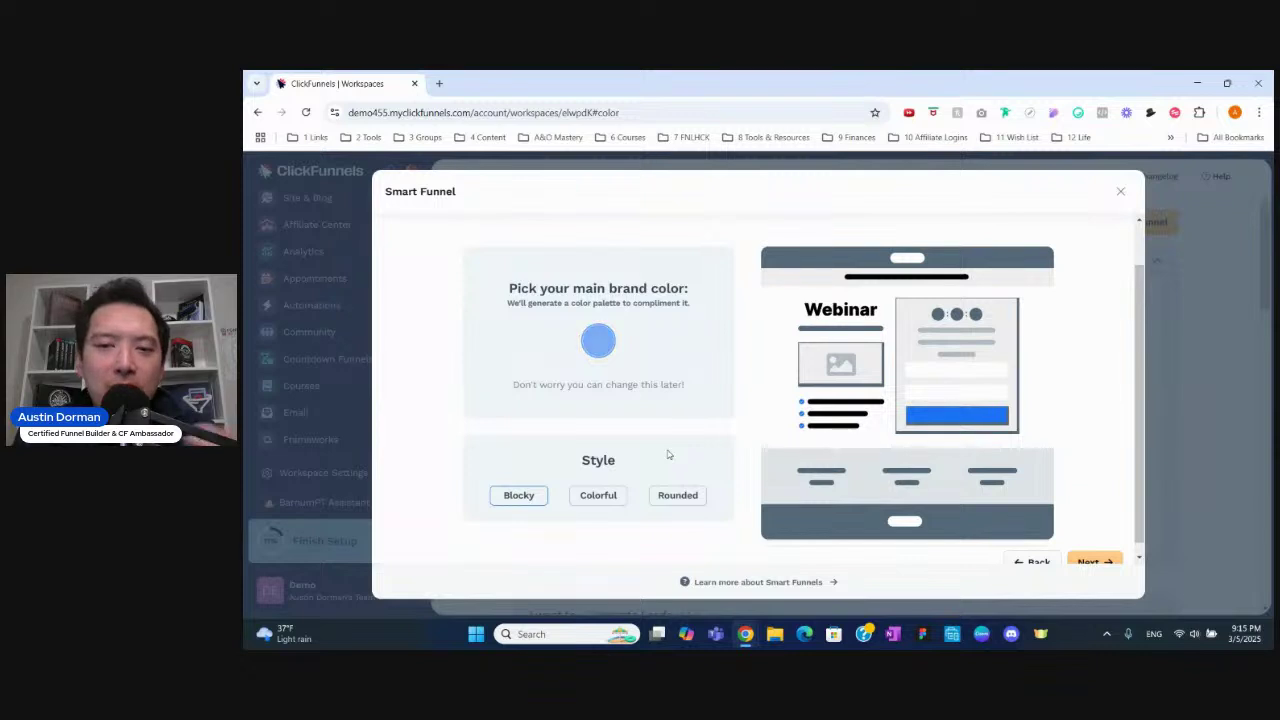
click(598, 345)
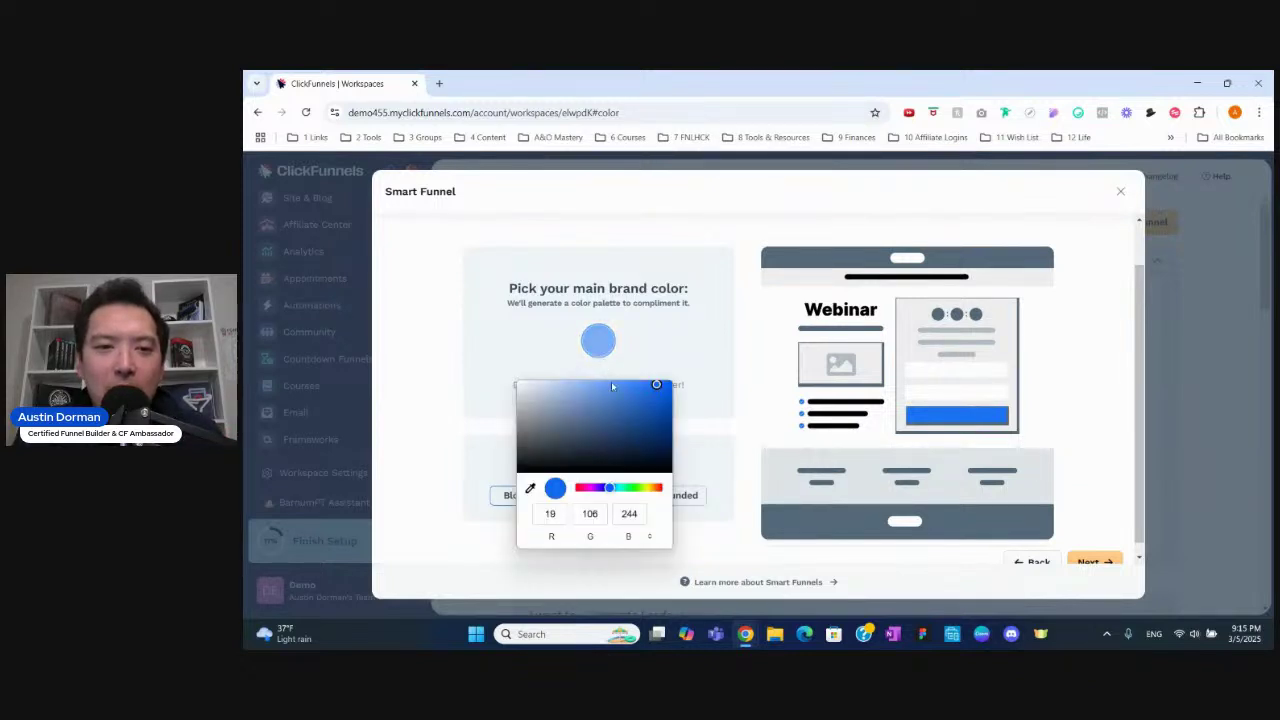
drag(628, 410, 666, 433)
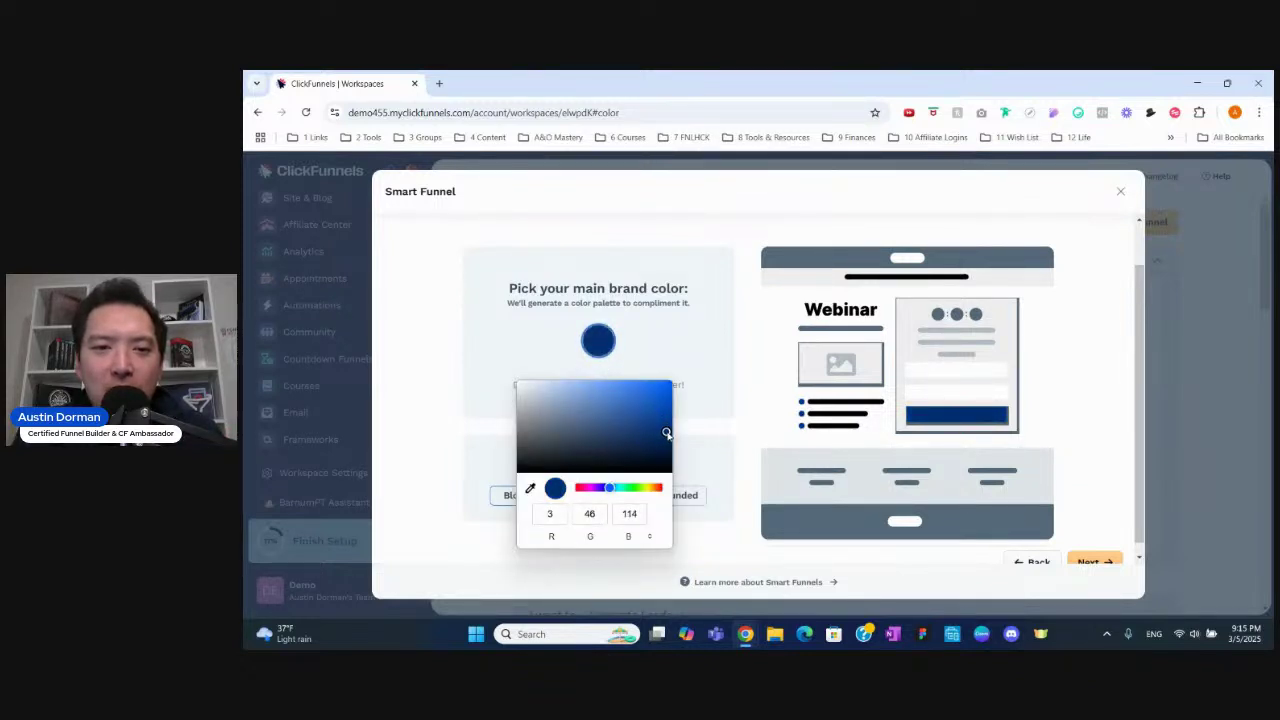
click(714, 402)
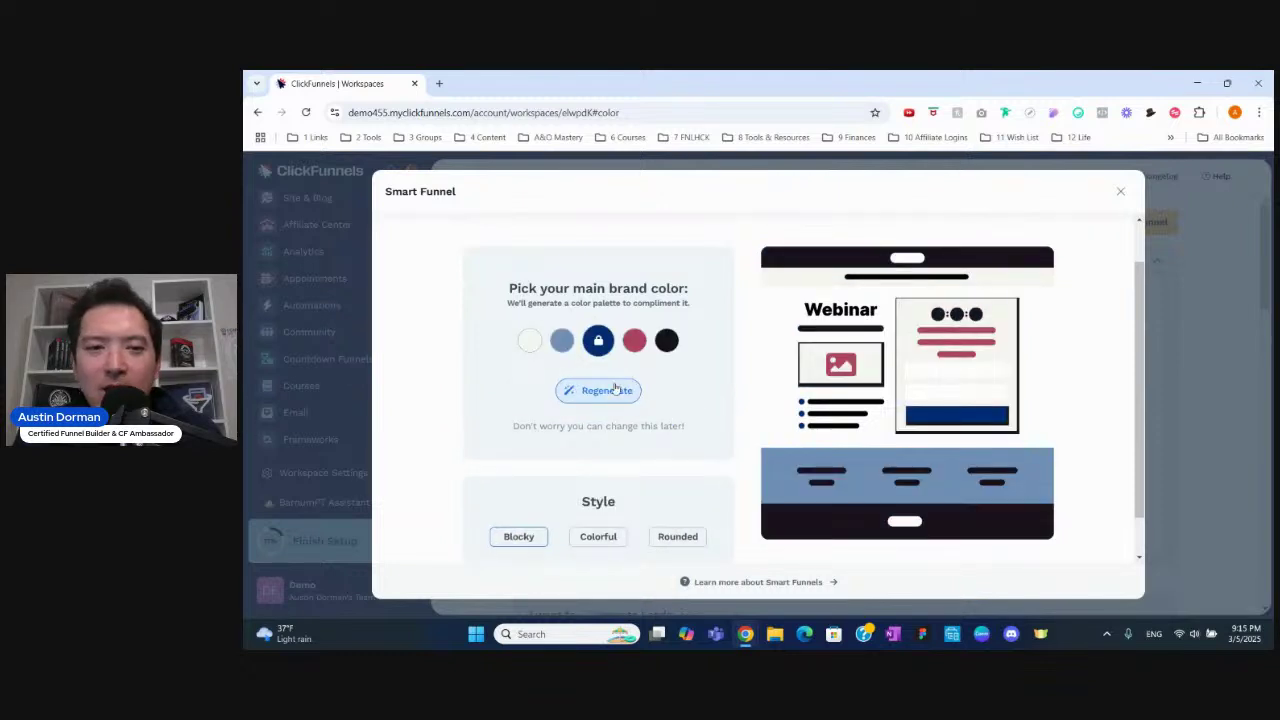
Regenerate the palette, lock its second color as light blue, RGB 89, 176, 210, and regenerate the unlocked colors
click(612, 390)
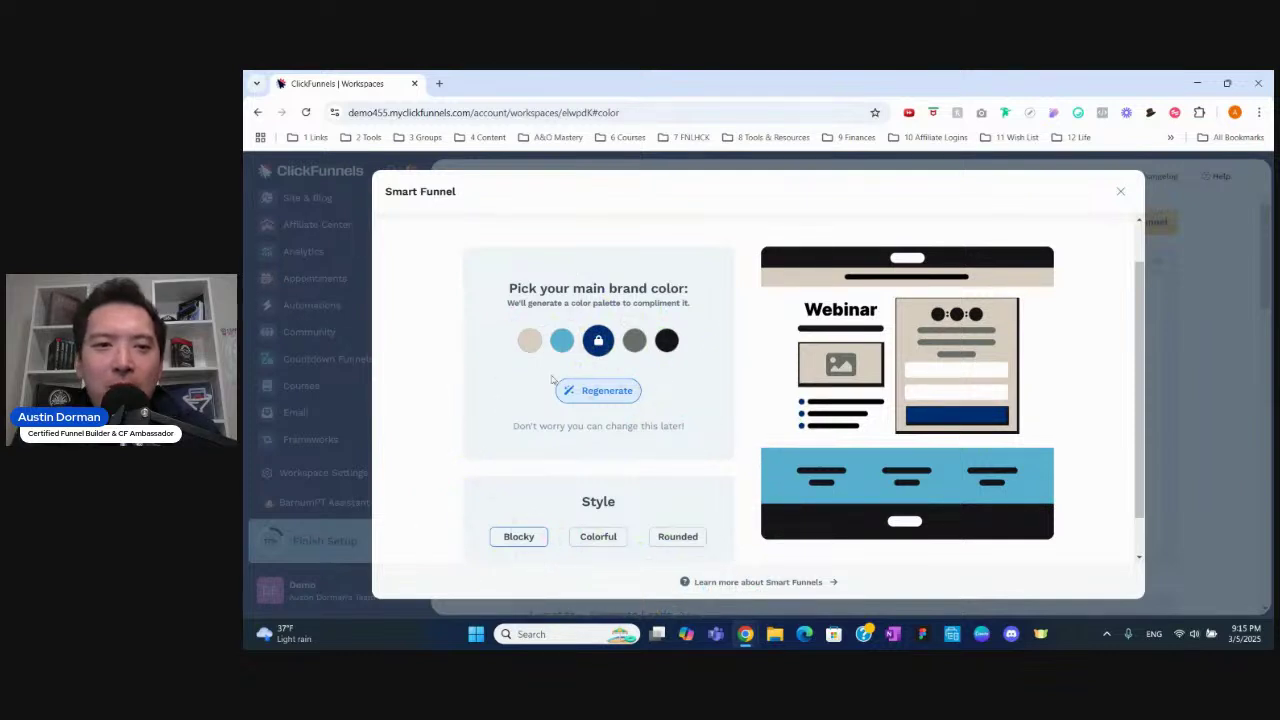
click(562, 341)
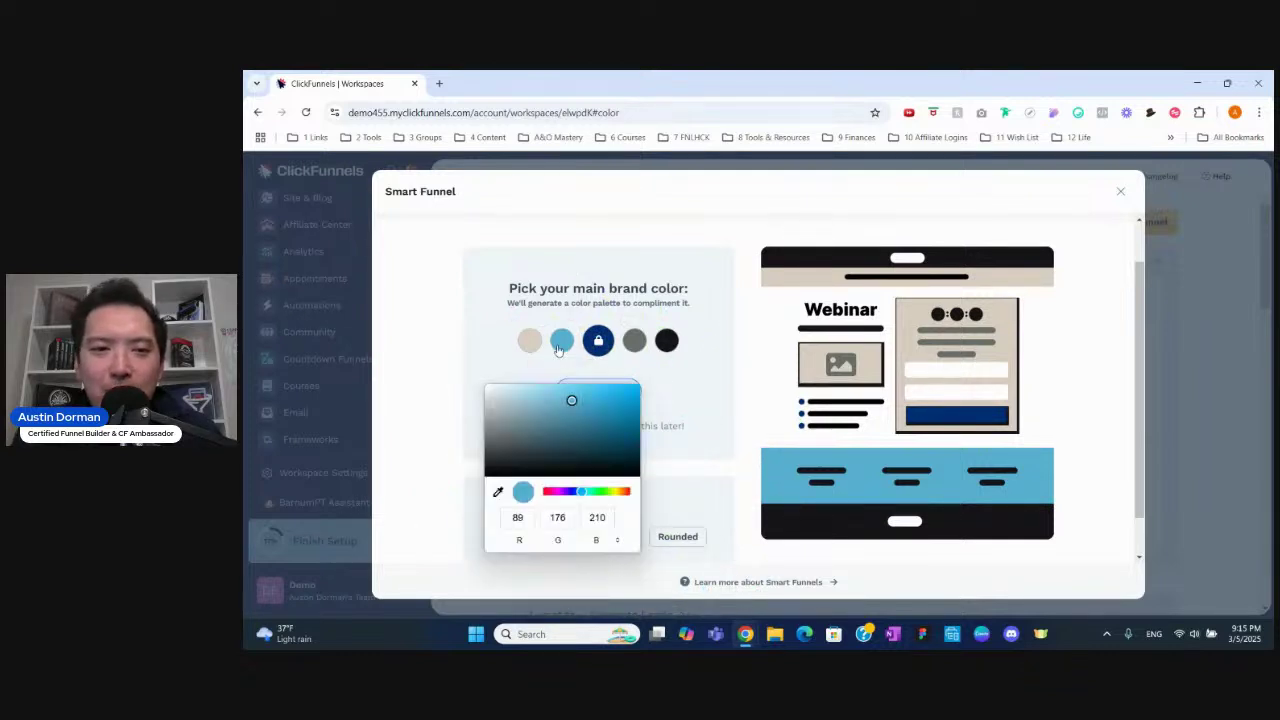
click(606, 402)
click(607, 401)
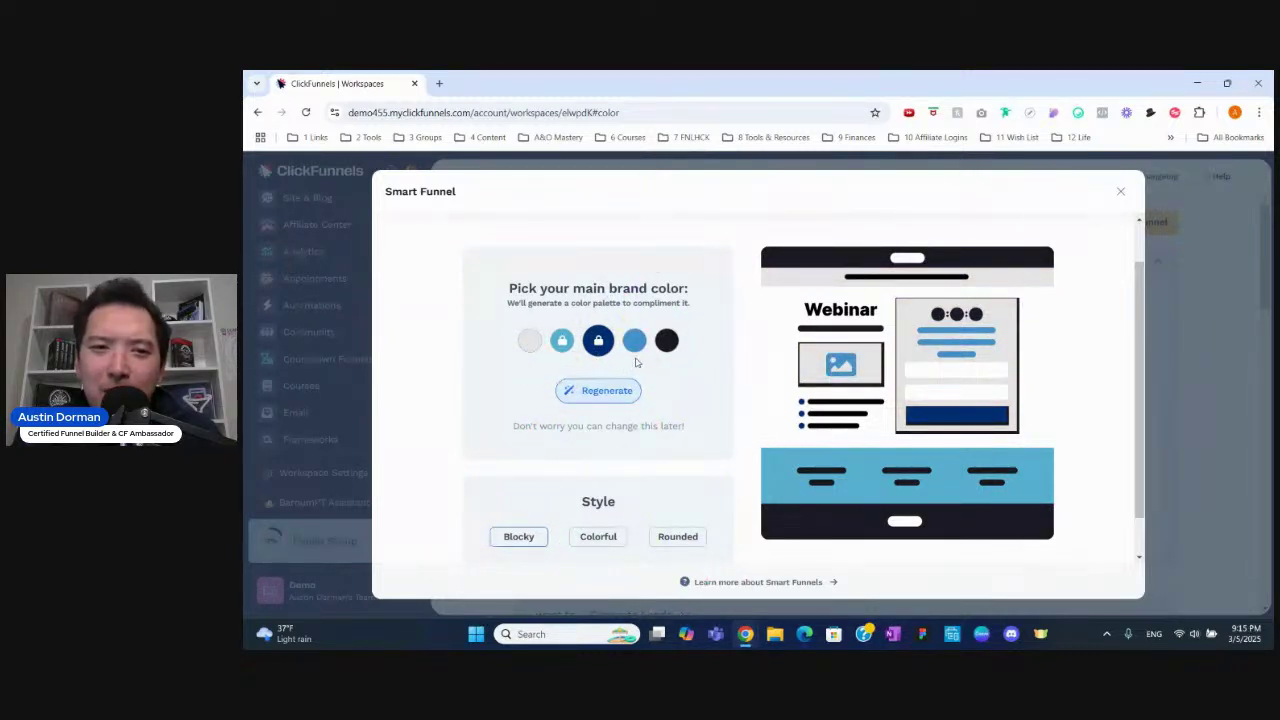
Set the last palette color to deep indigo, RGB 29, 7, 110, and regenerate the remaining unlocked colors several times
click(664, 343)
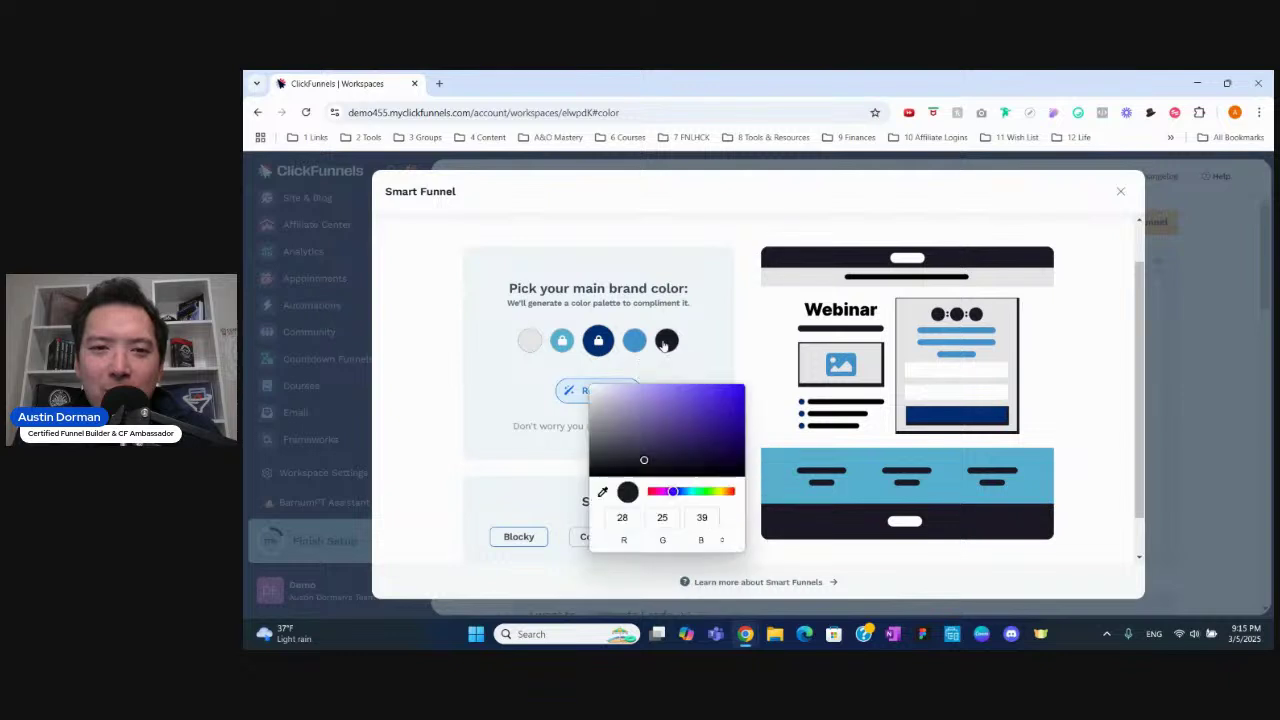
drag(685, 456, 734, 438)
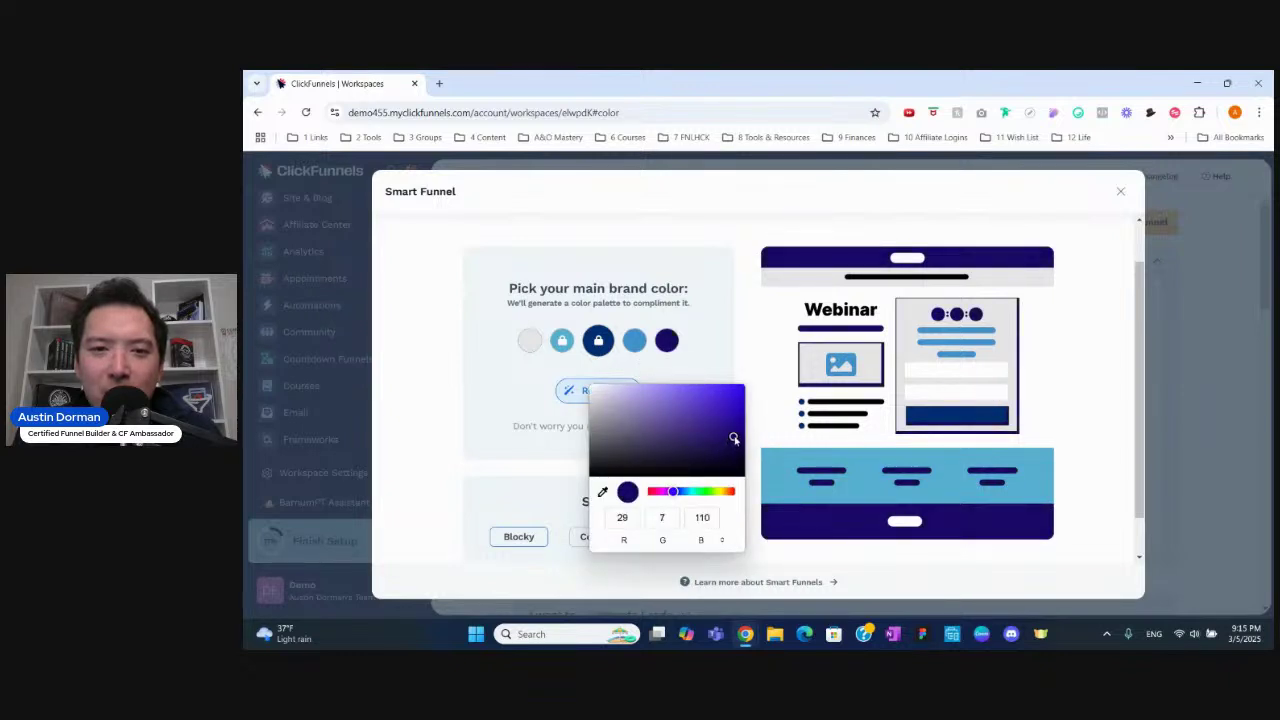
click(719, 356)
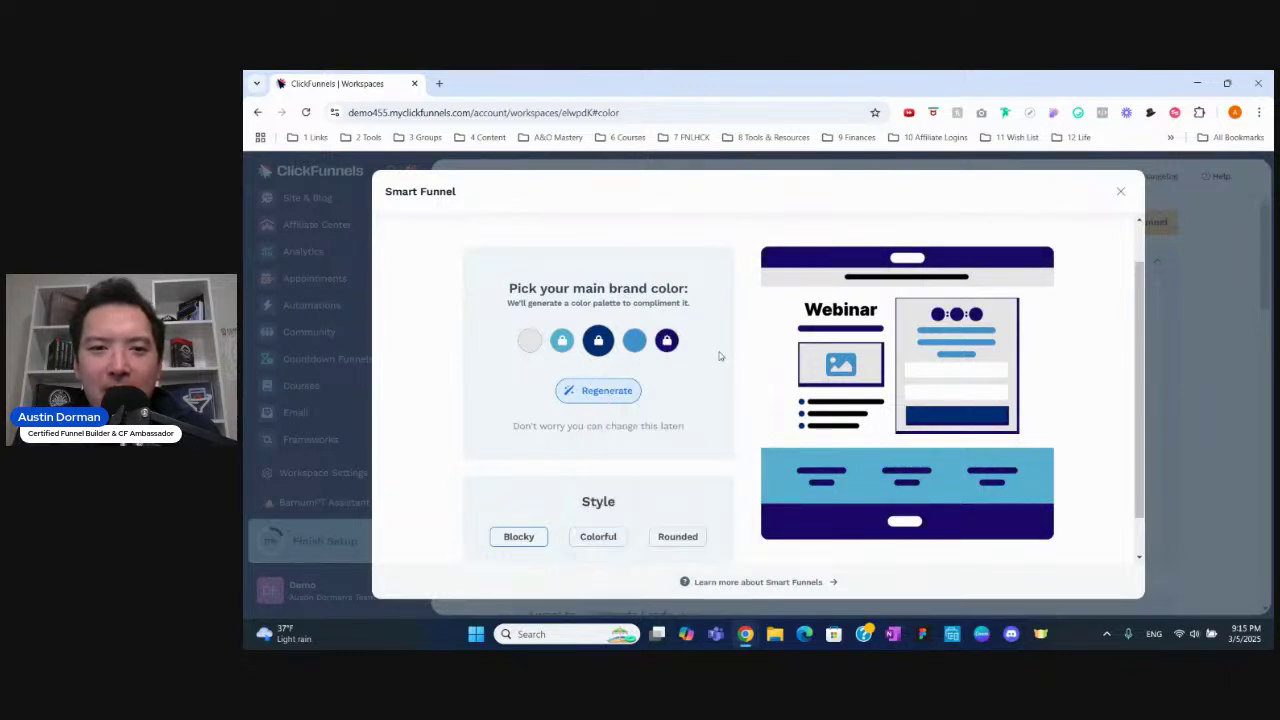
click(586, 400)
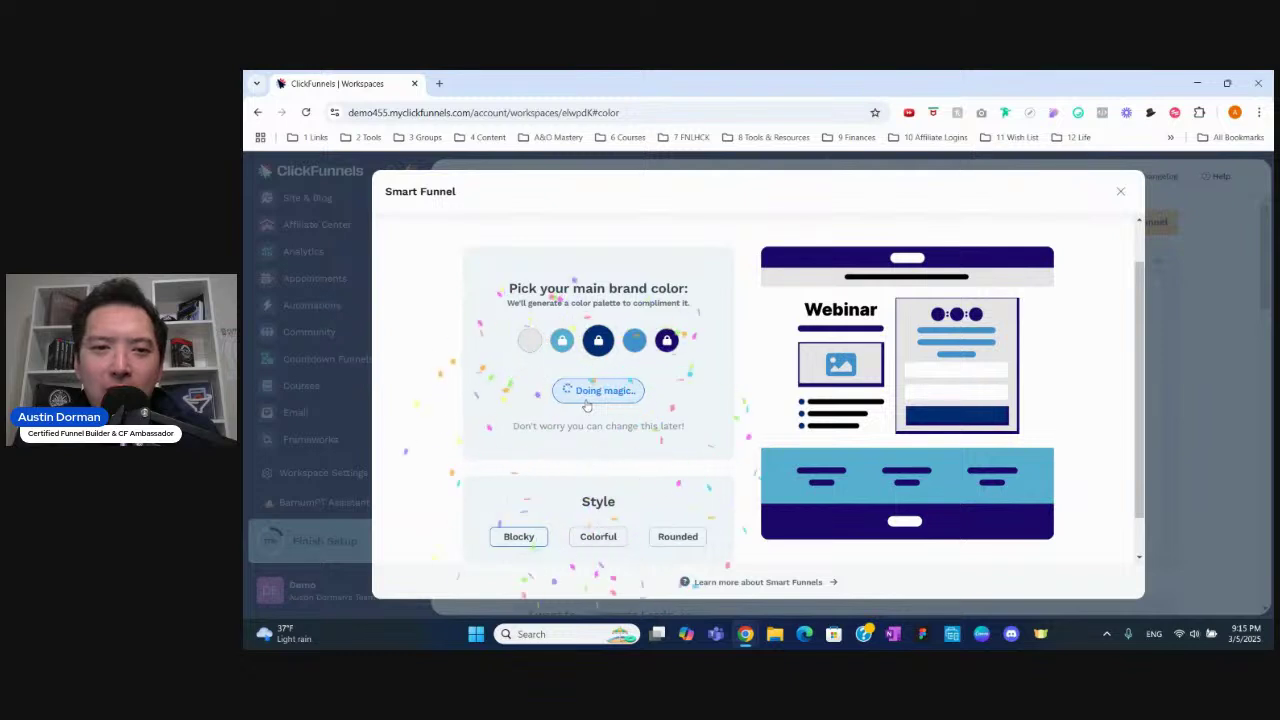
click(587, 403)
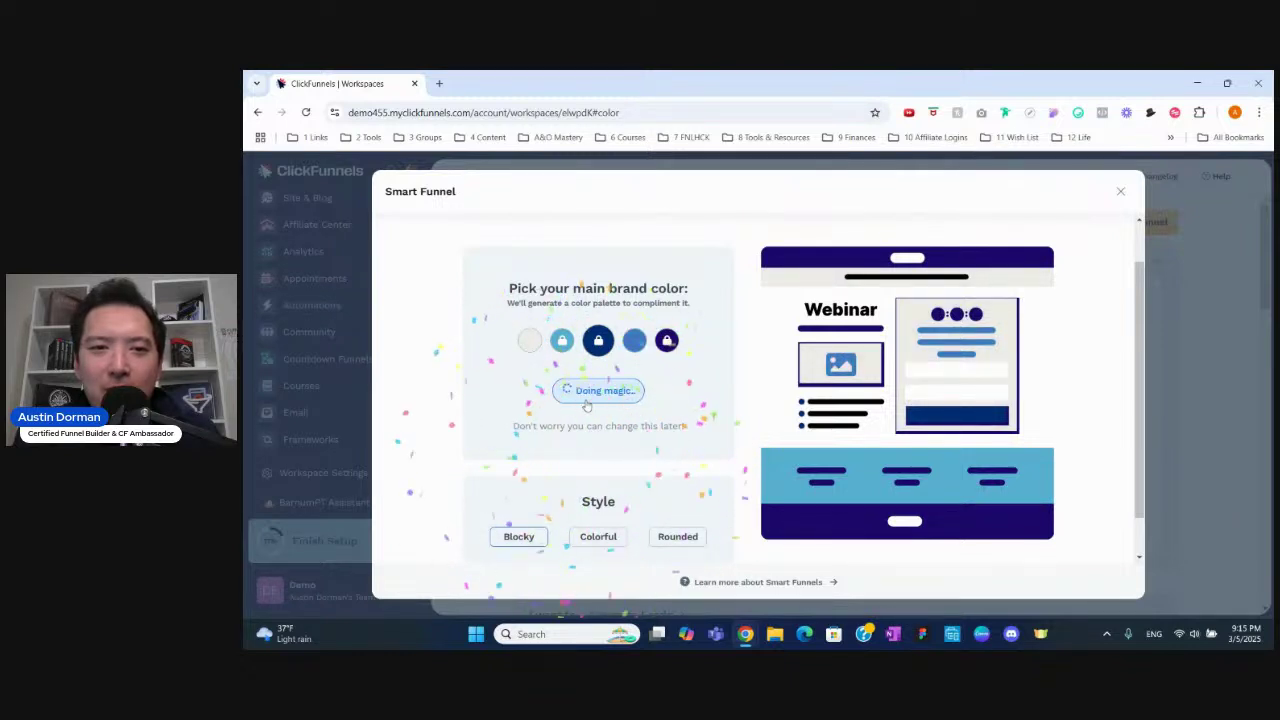
click(587, 403)
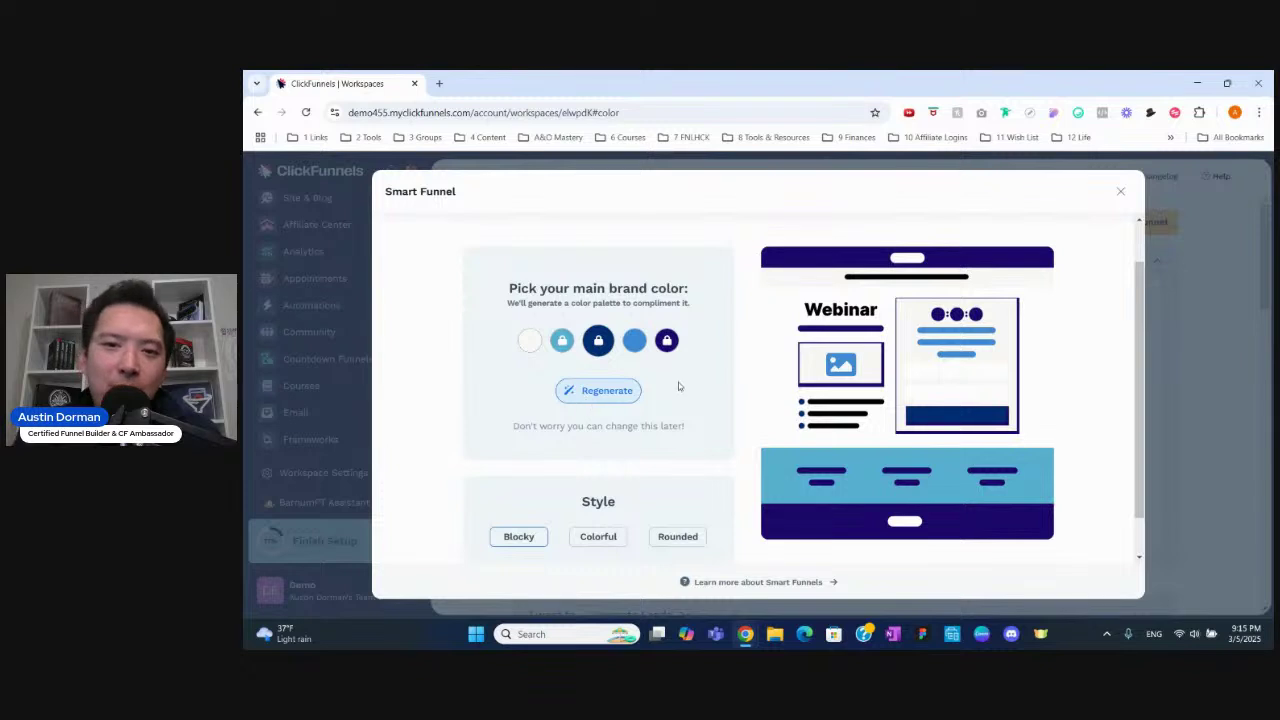
Compare the Colorful and Rounded styles, settle on Colorful, and continue to the image options
scroll(605, 510, down, 1)
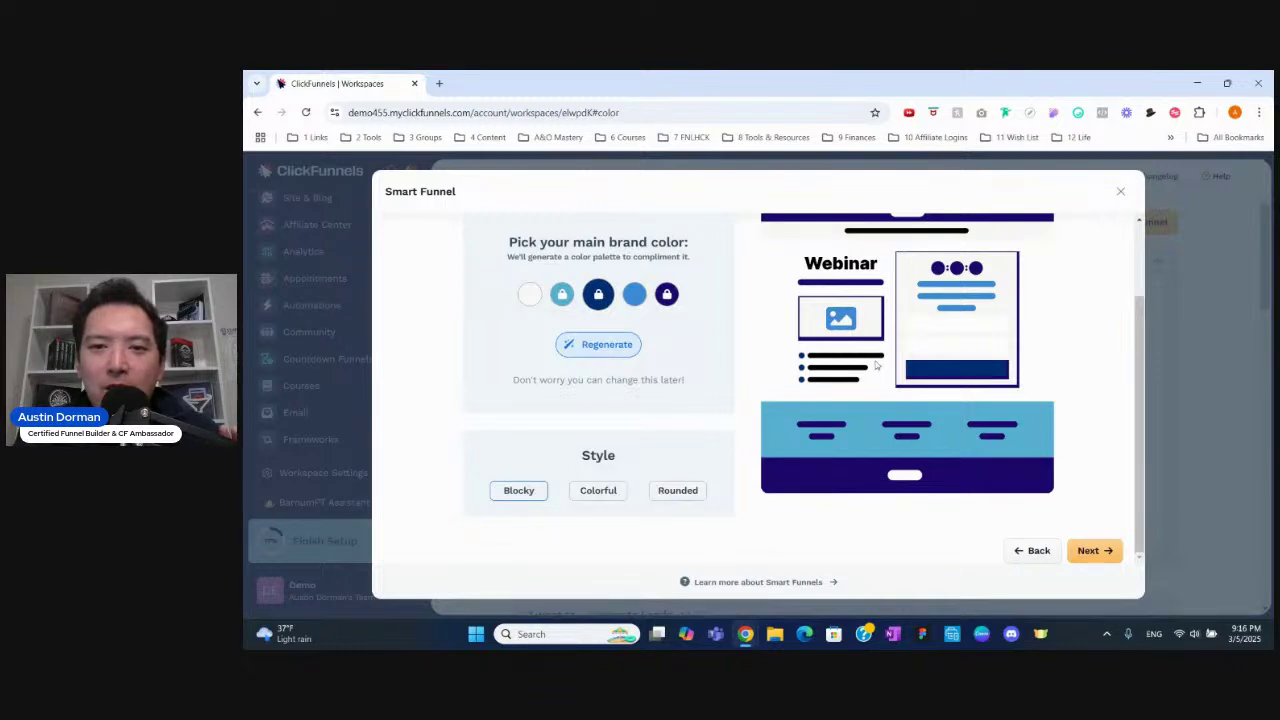
click(604, 489)
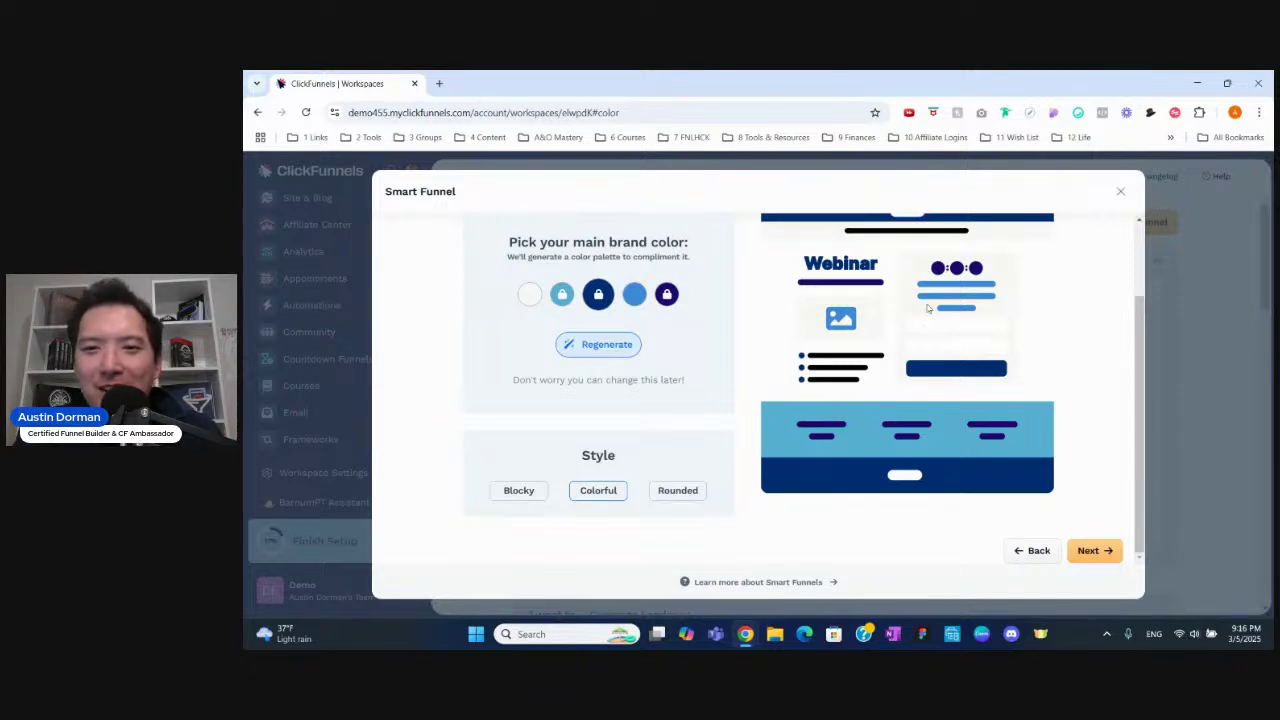
click(679, 497)
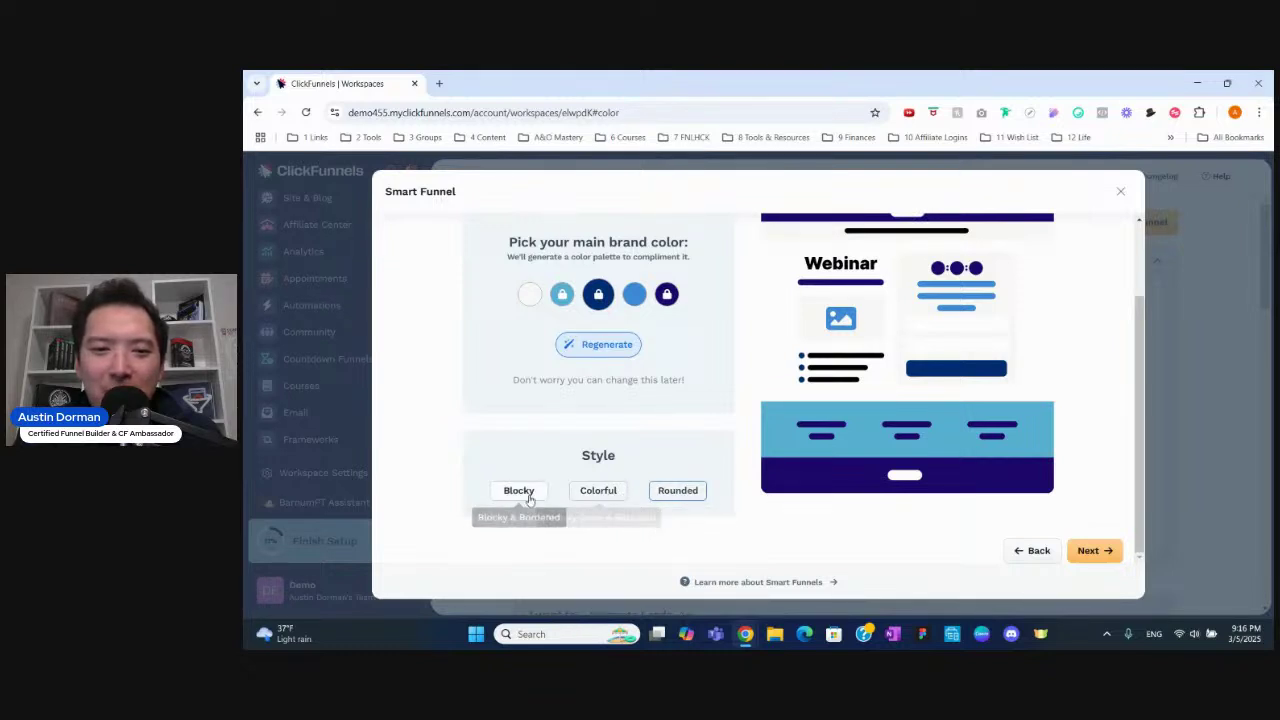
click(597, 490)
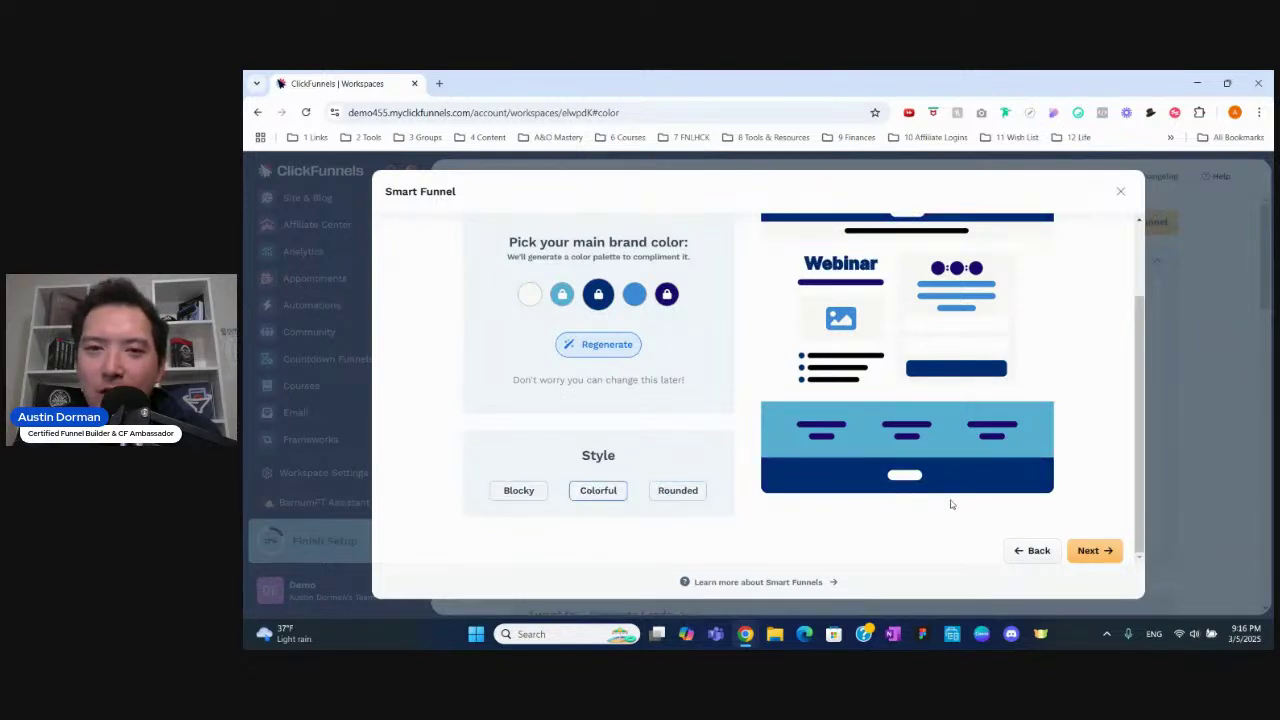
click(1090, 551)
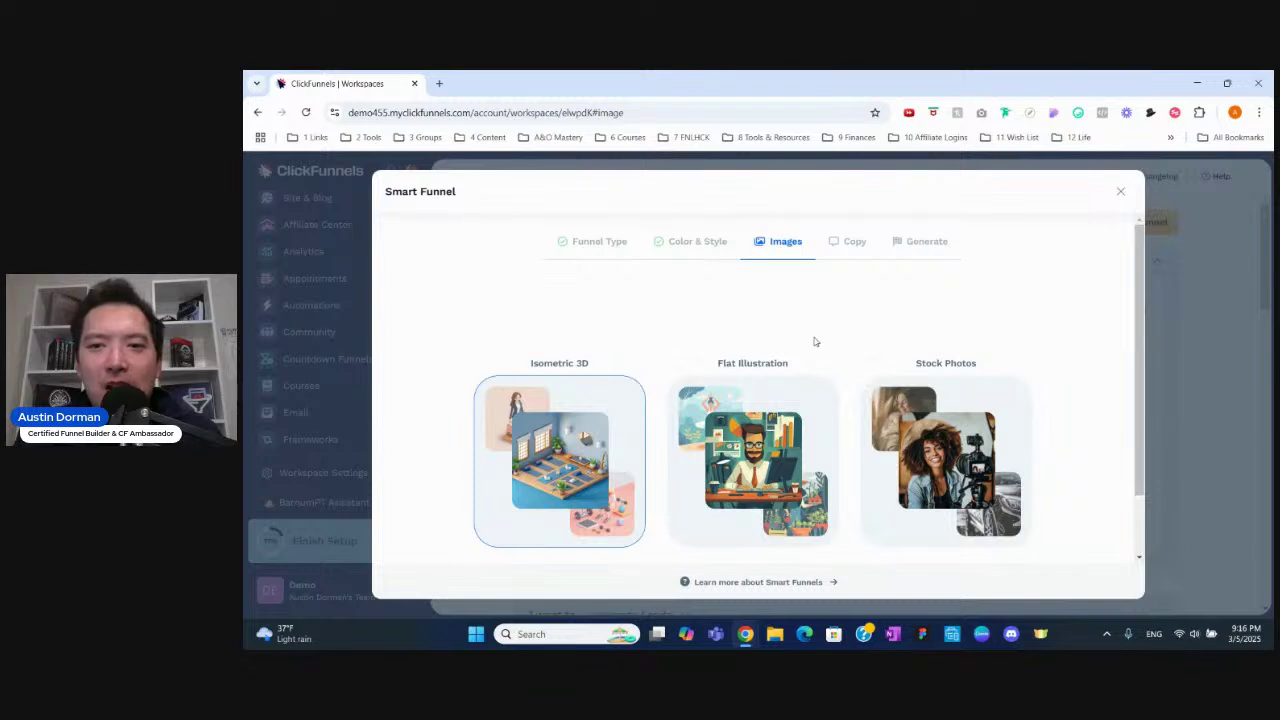
Choose Stock Photos as the funnel's image style and continue to the copy stage
scroll(815, 342, down, 1)
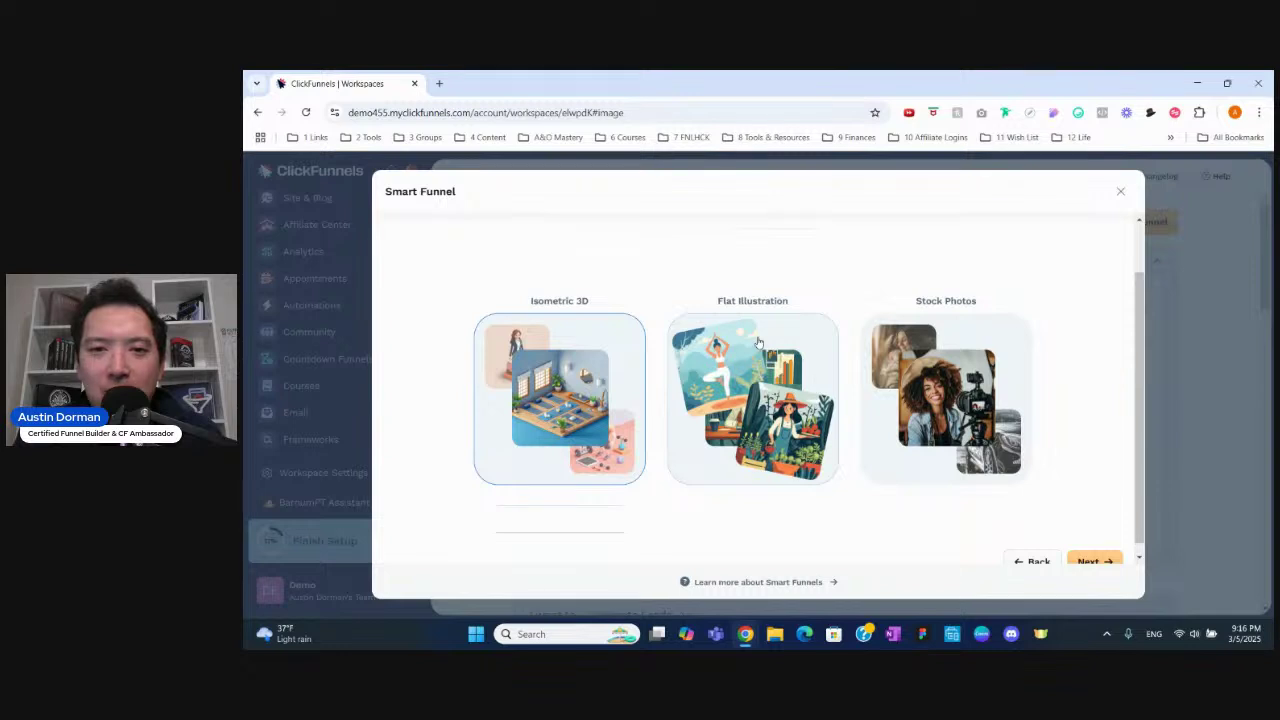
click(951, 333)
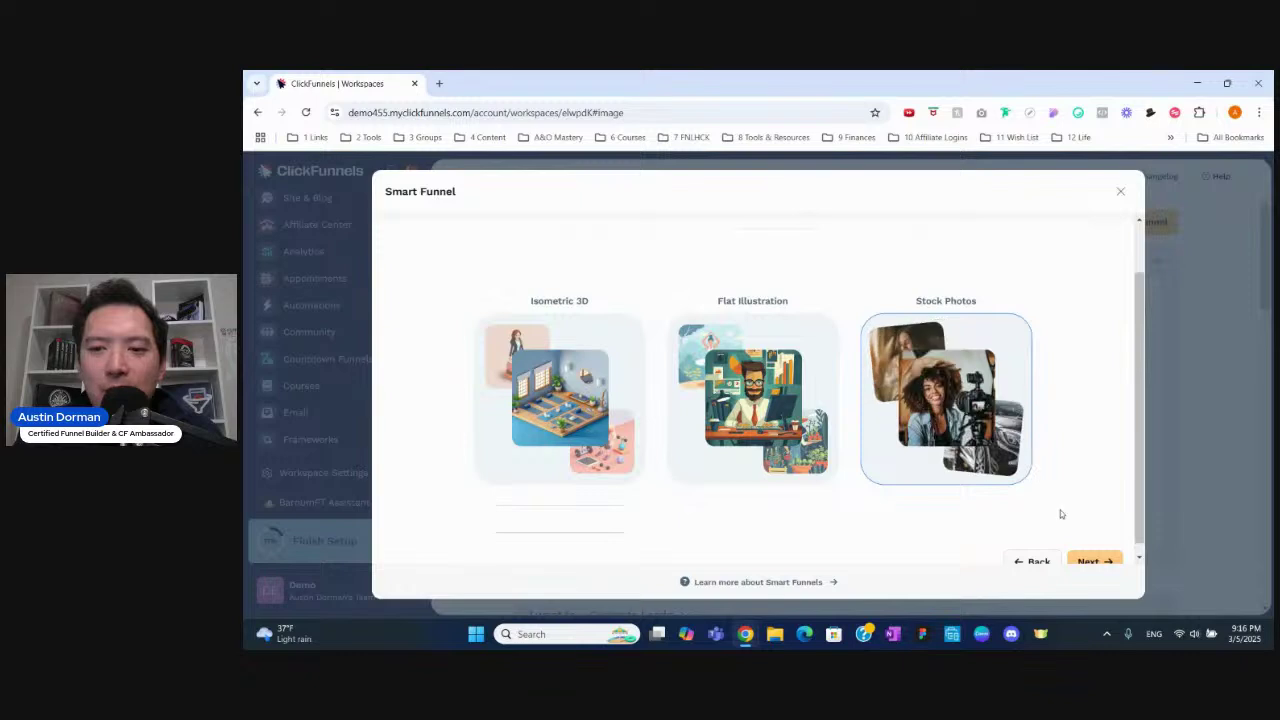
scroll(1060, 511, down, 1)
click(1092, 550)
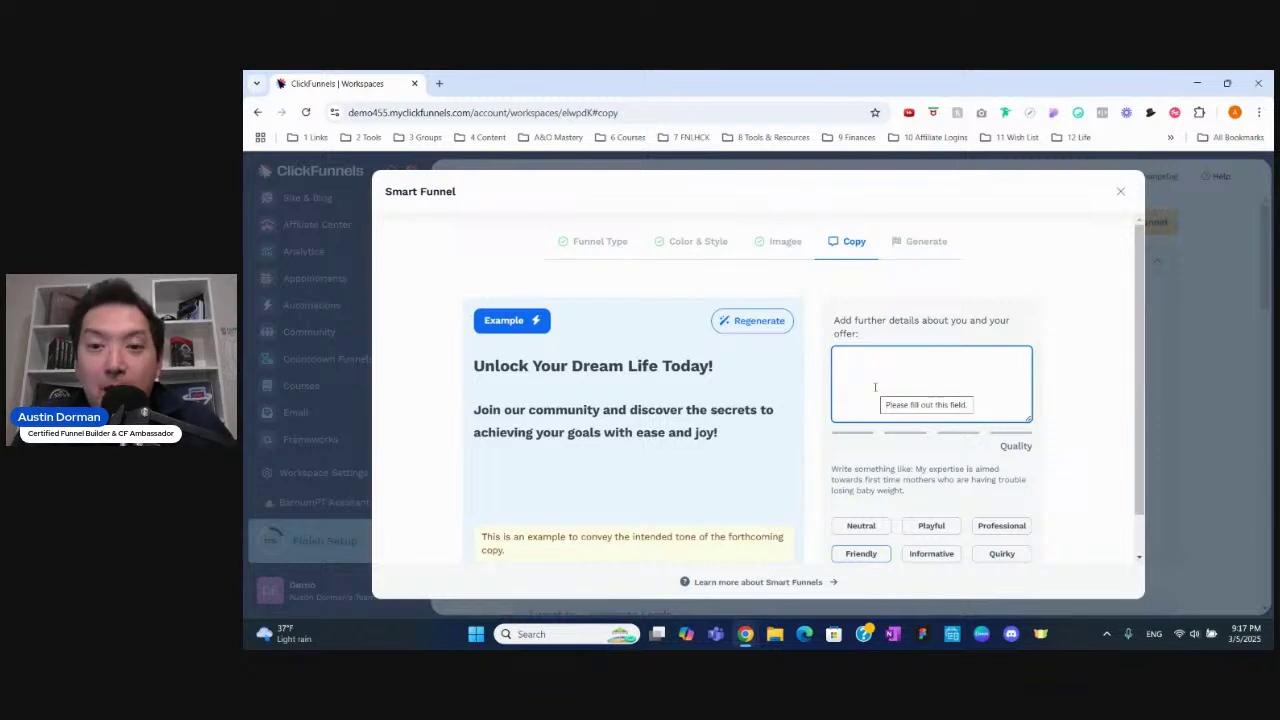
Describe the offer as "I am a sales funnel builder where I help local services business like law firms, tax firms, real estate agents, and financial advisors."
text(I am a sale)
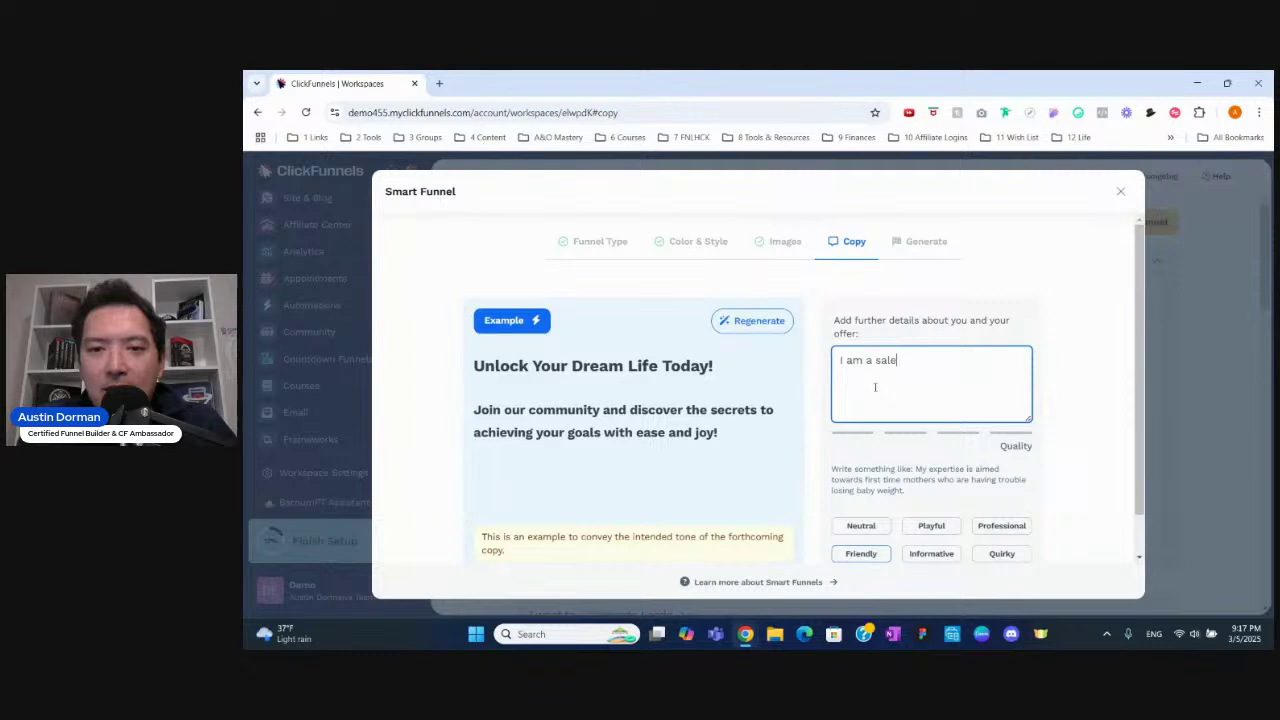
text(s funnel build)
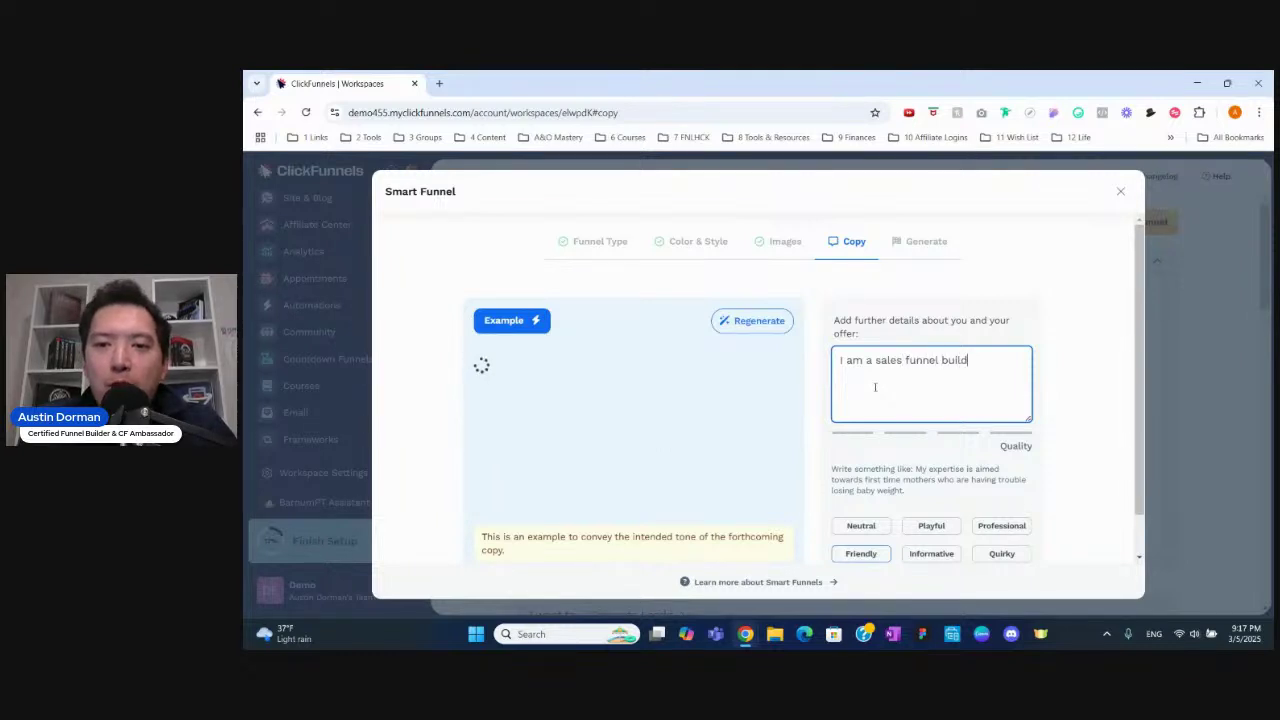
text(er where I)
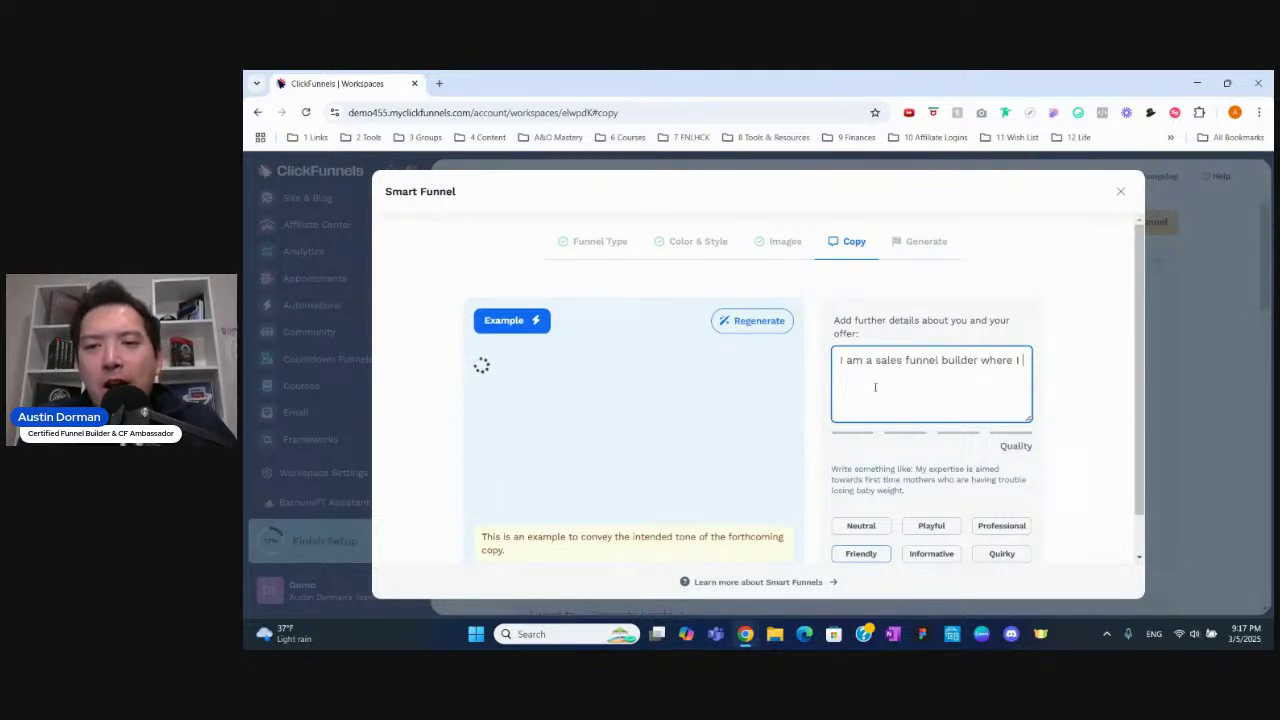
text( help loca)
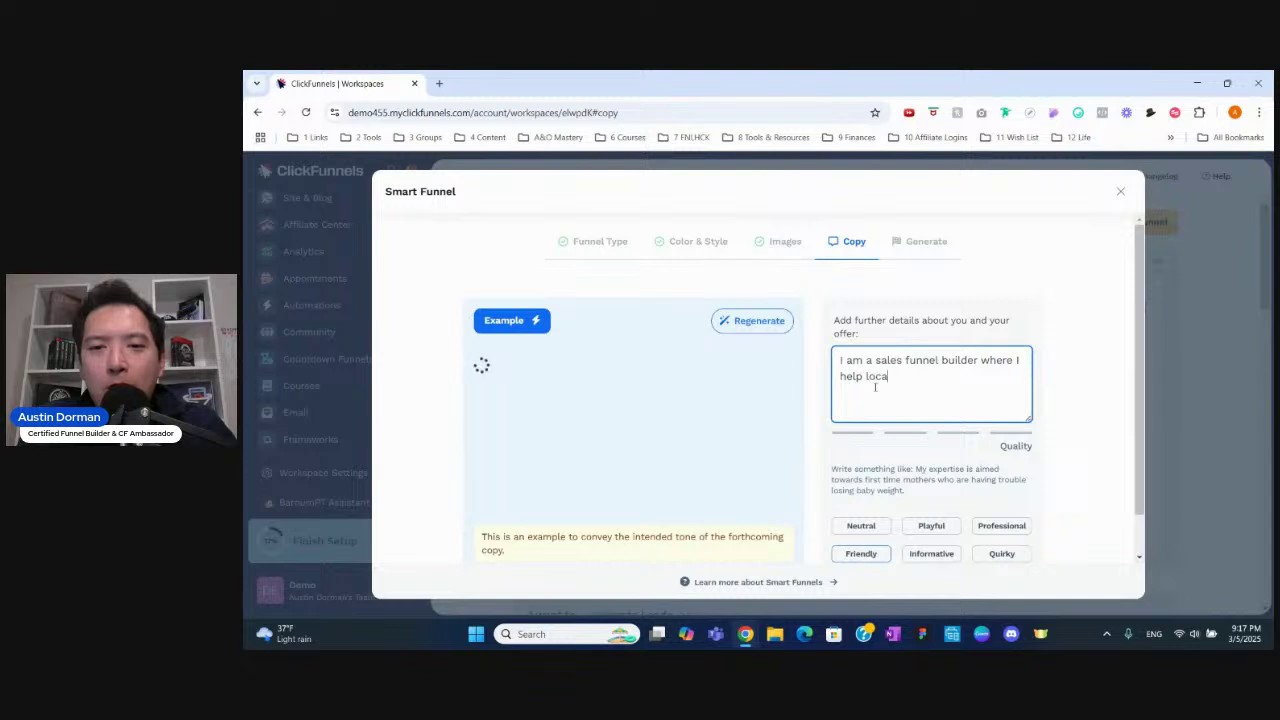
text(l services b)
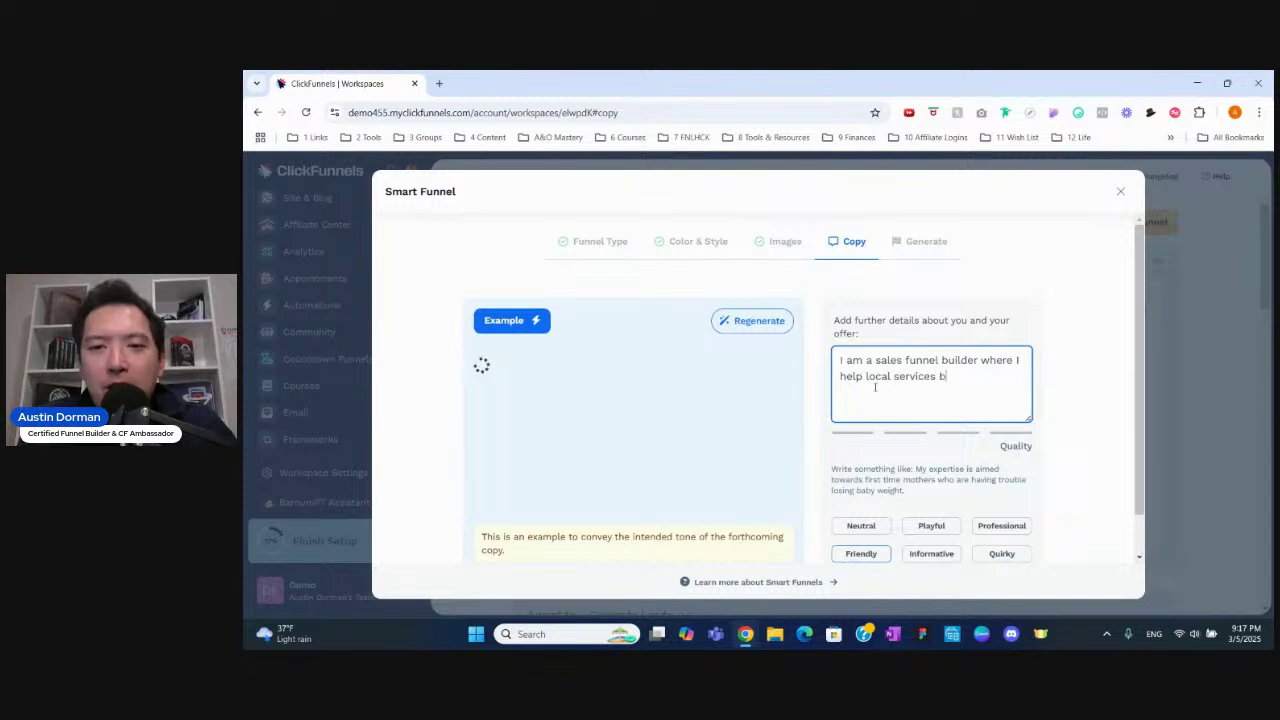
text(usiness )
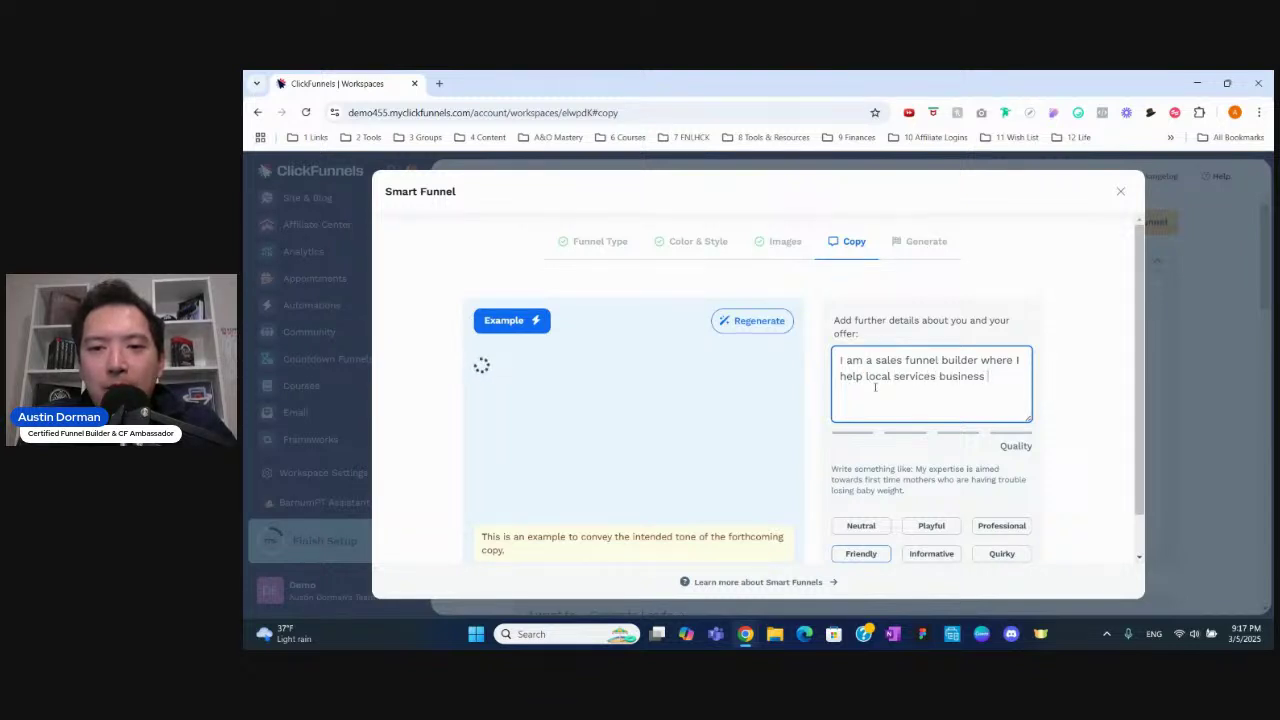
text(like law firms, tax firms, real estate agen)
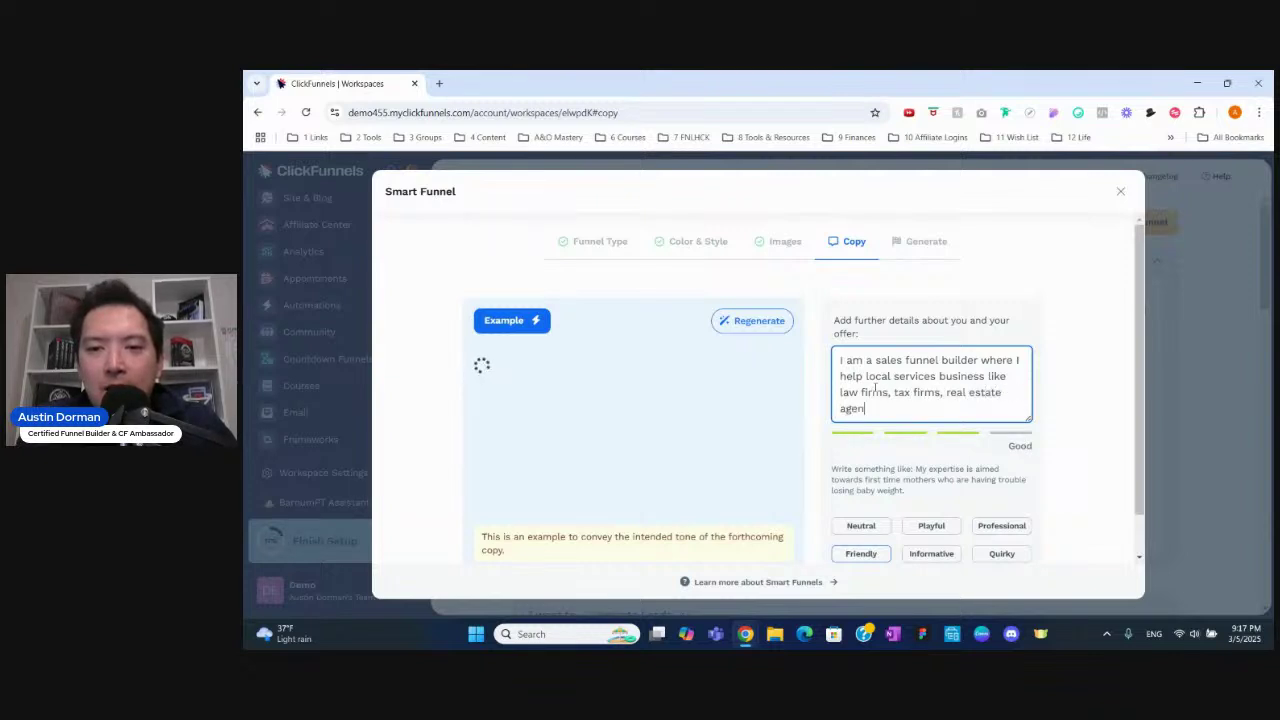
text(ts, and financ)
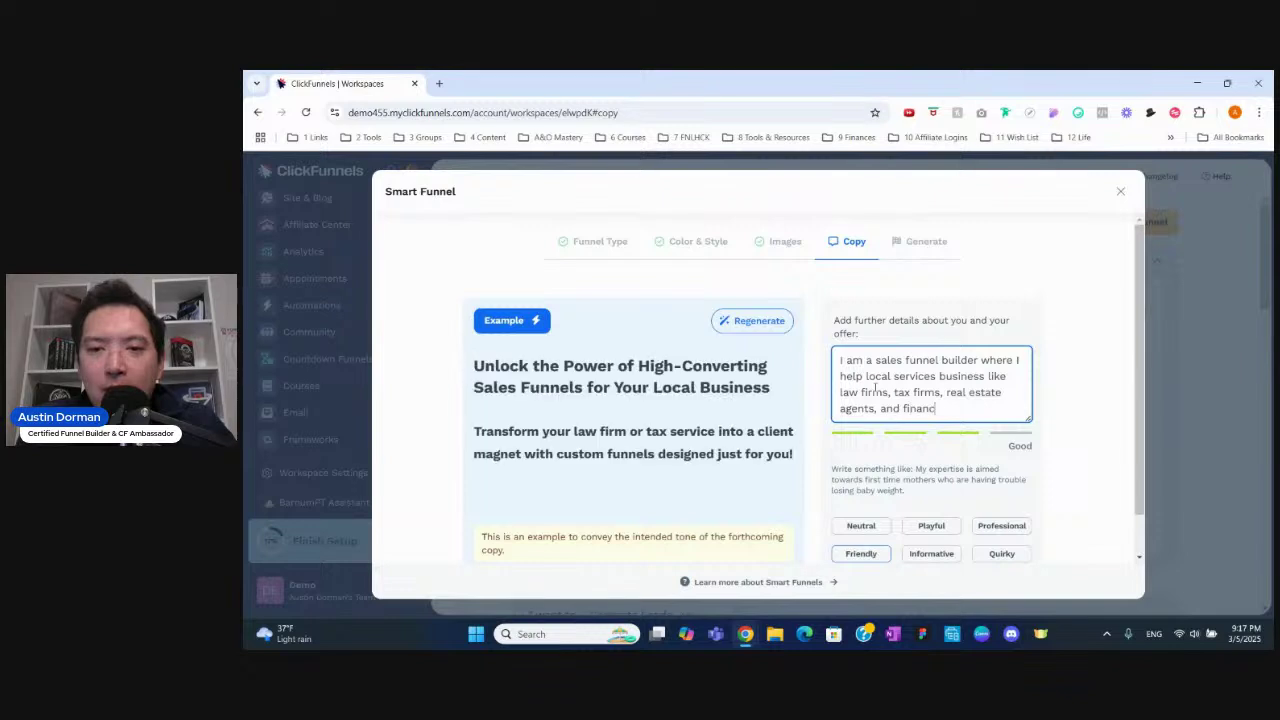
text(ial adviros )
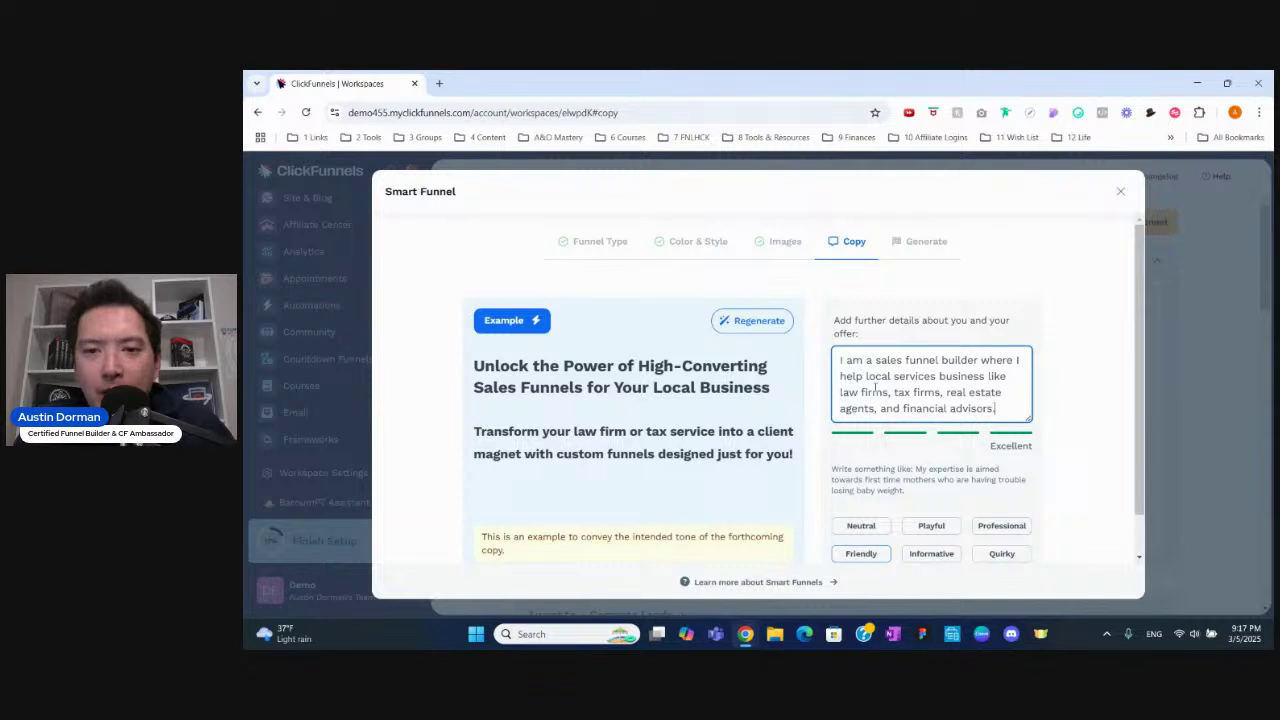
Add to the offer details "My goal is to help them generate more leads, book more appointments, and ultimately help them grow their business."
text( My goal is to help them generate more leads,)
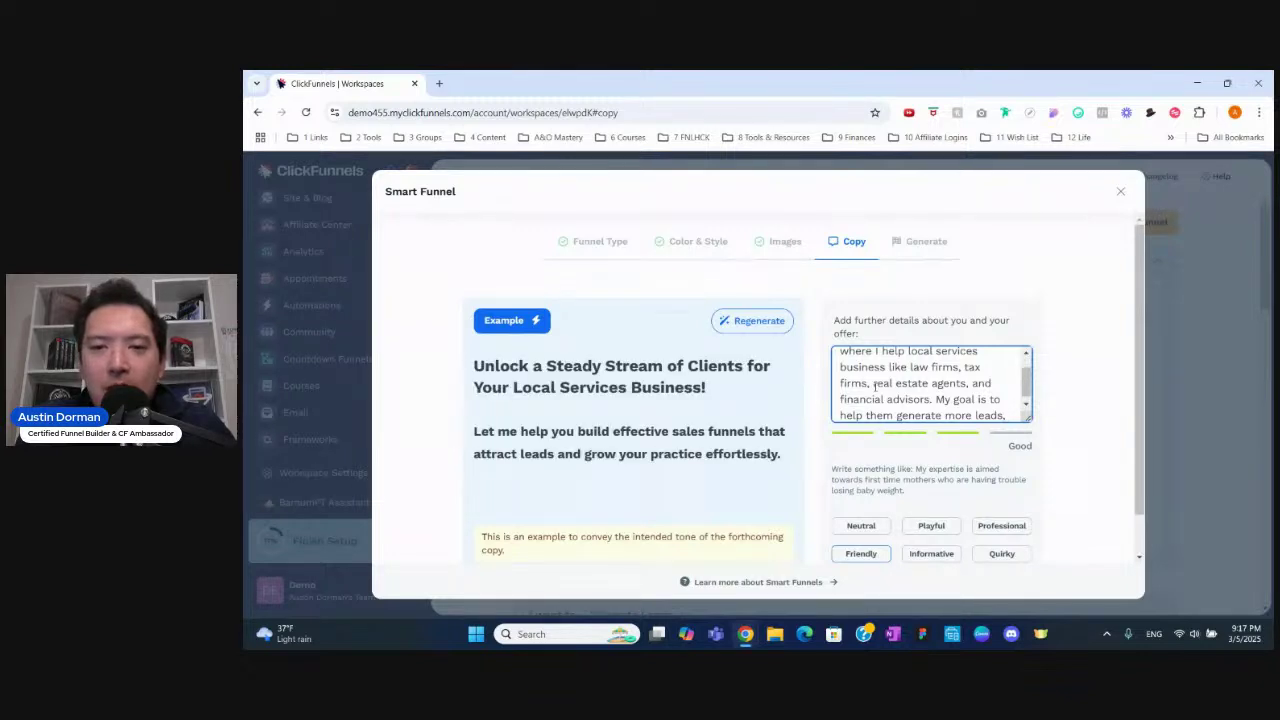
text(book more appointme)
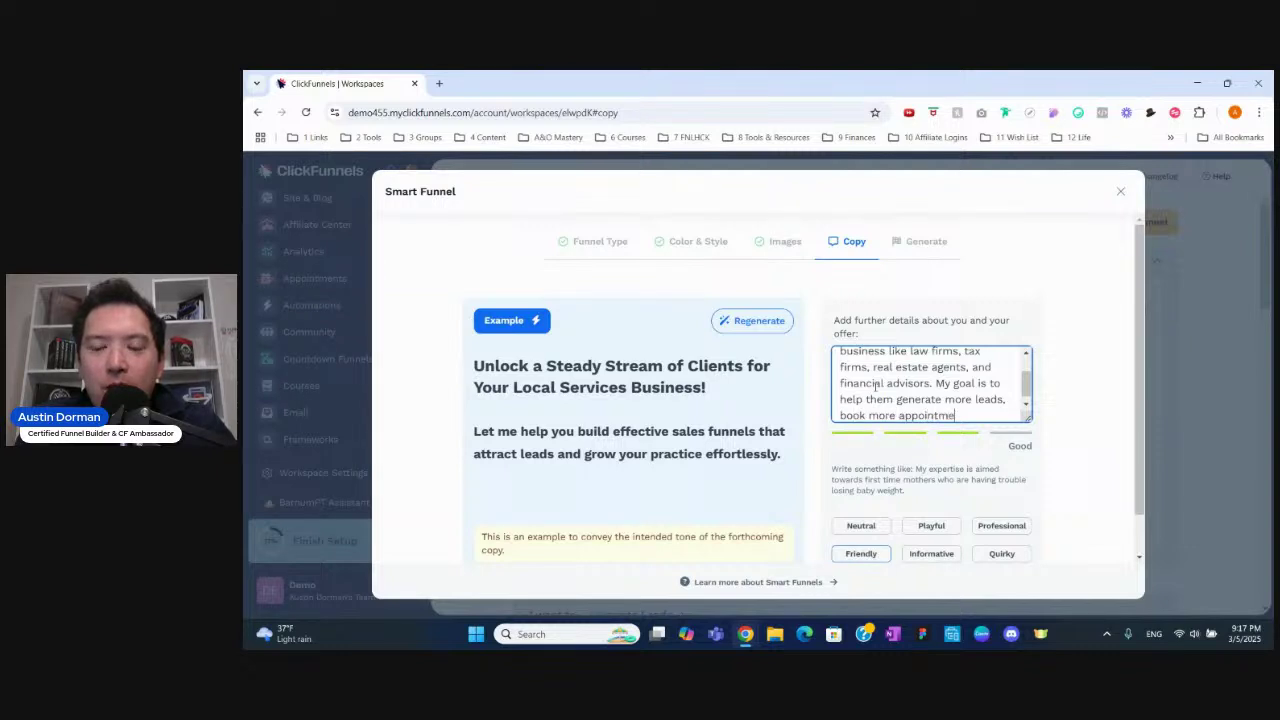
text(nts, and u)
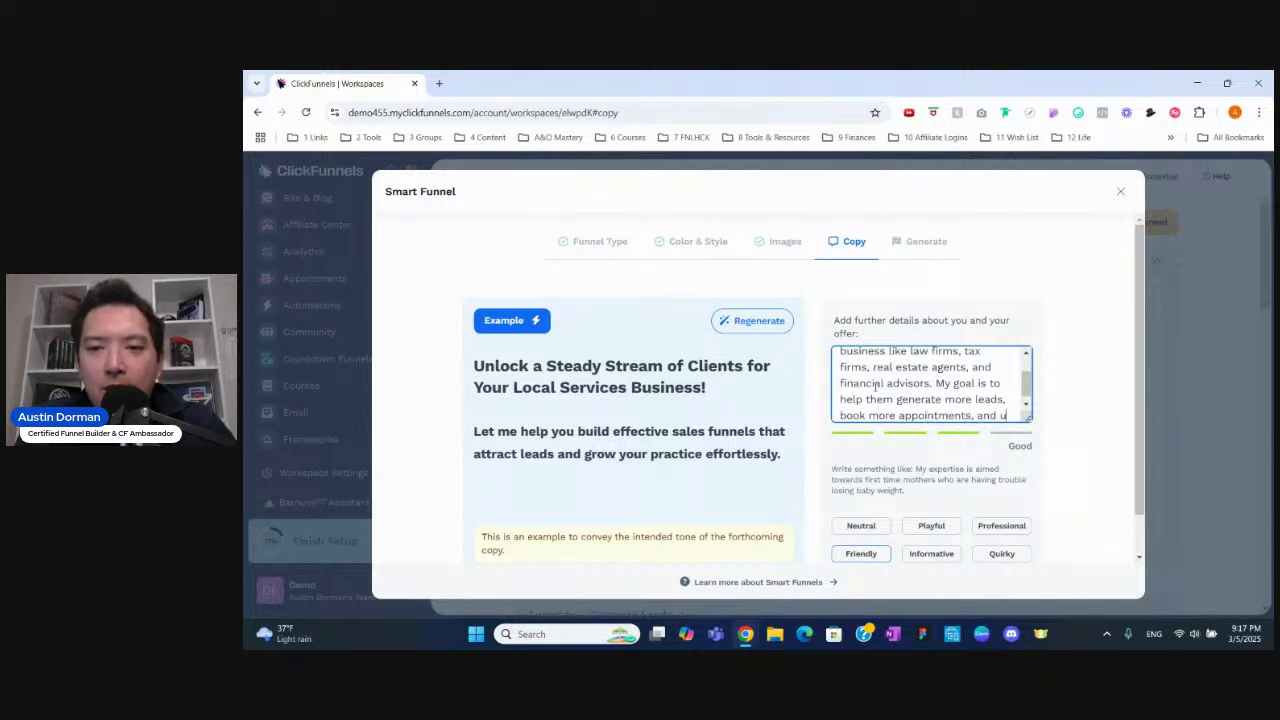
text(ltammatel)
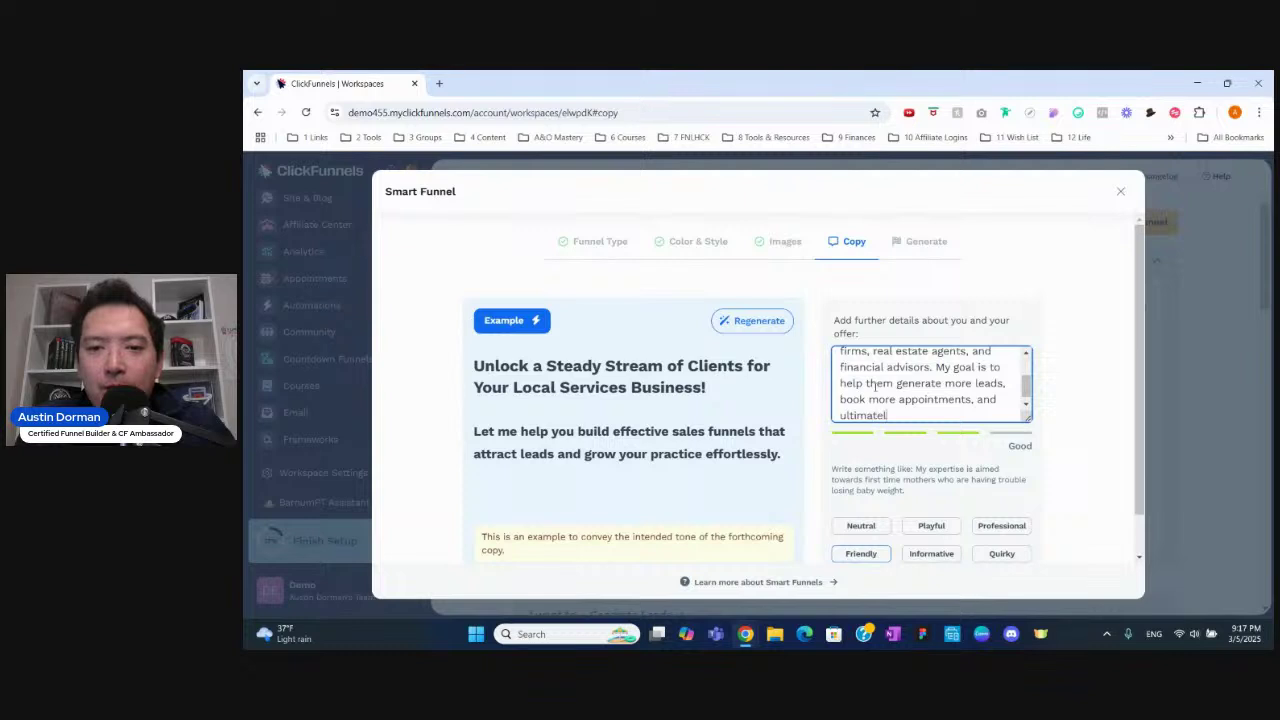
text(y help the)
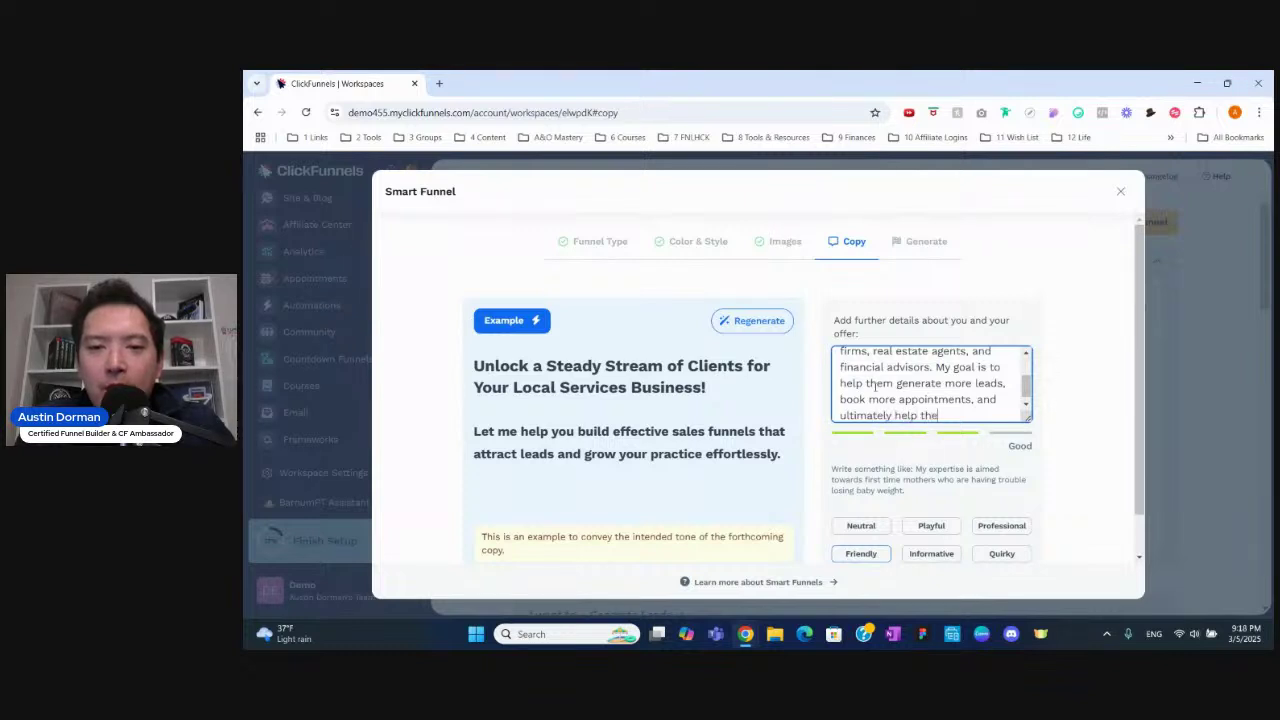
text(m grow their business.)
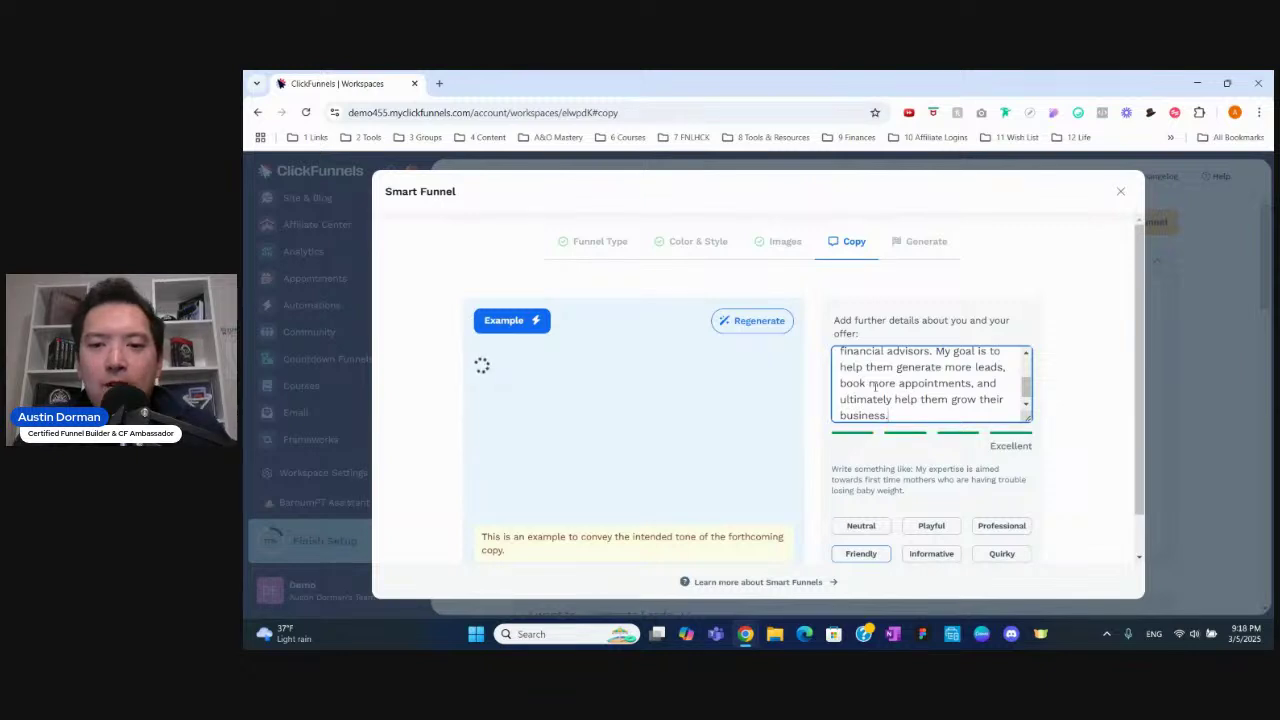
Set the copy tone to Professional and generate the funnel
scroll(869, 384, down, 1)
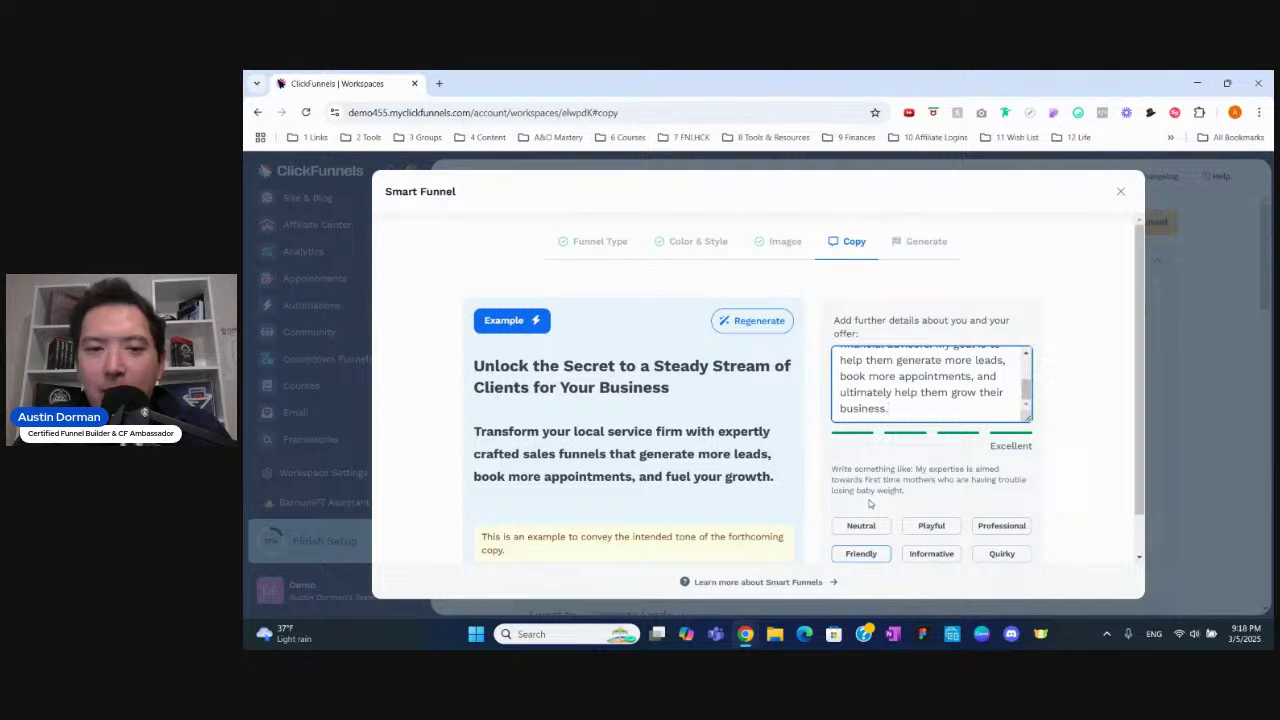
scroll(869, 503, down, 1)
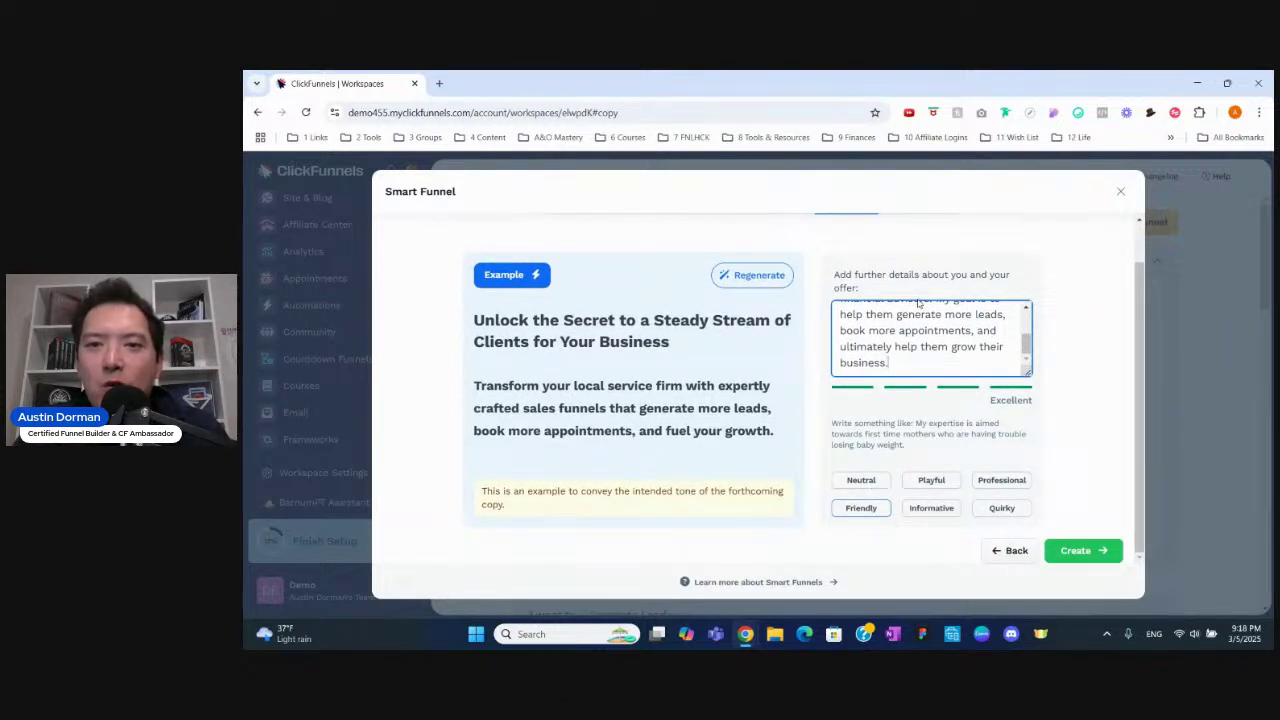
click(875, 484)
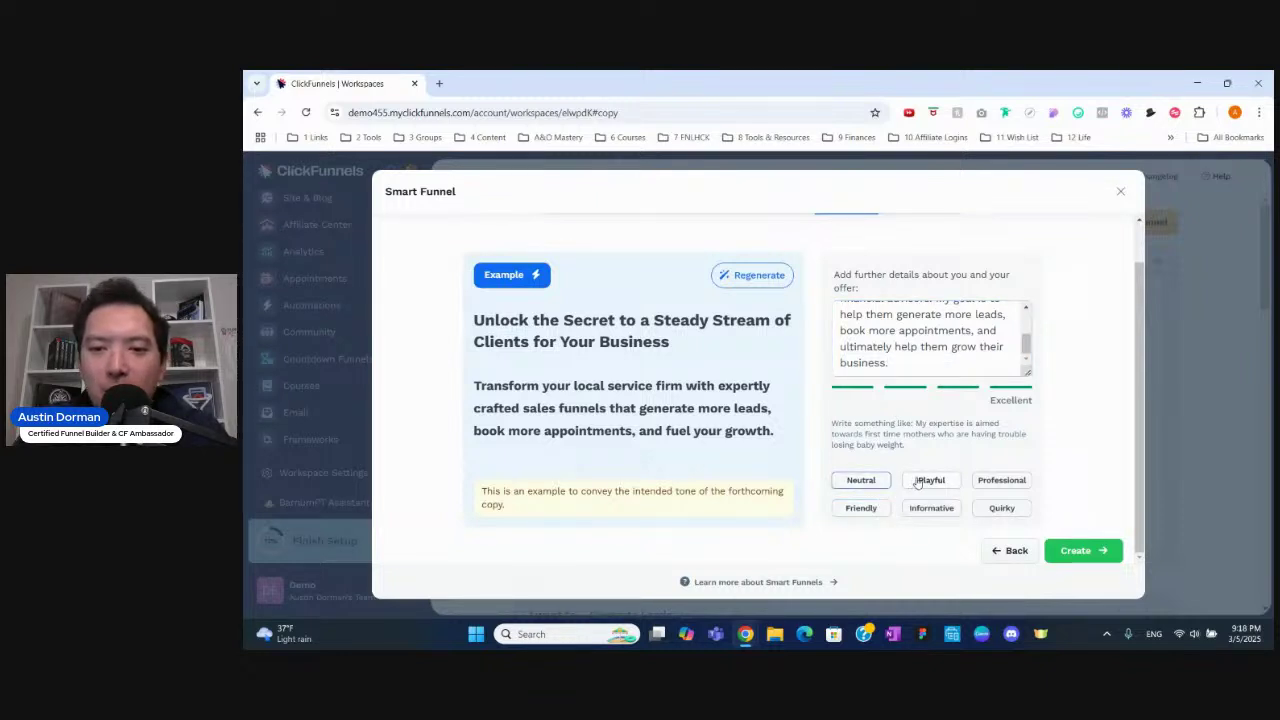
click(985, 482)
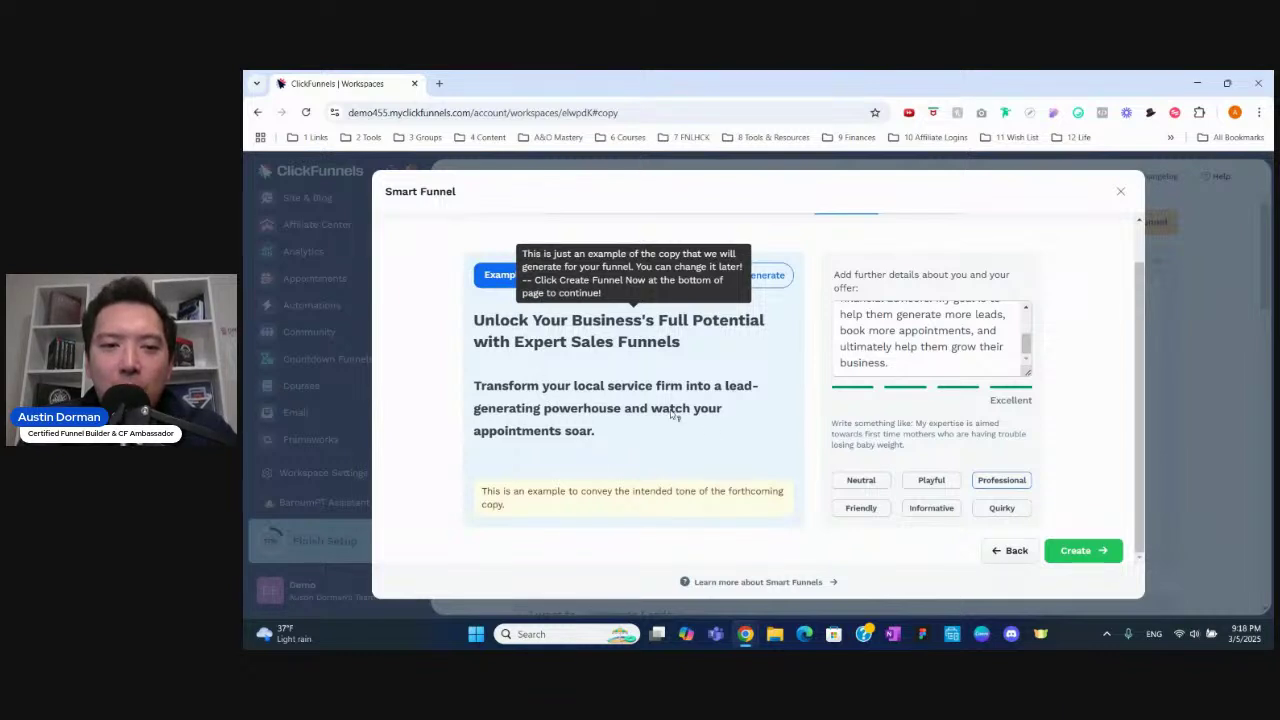
click(1059, 549)
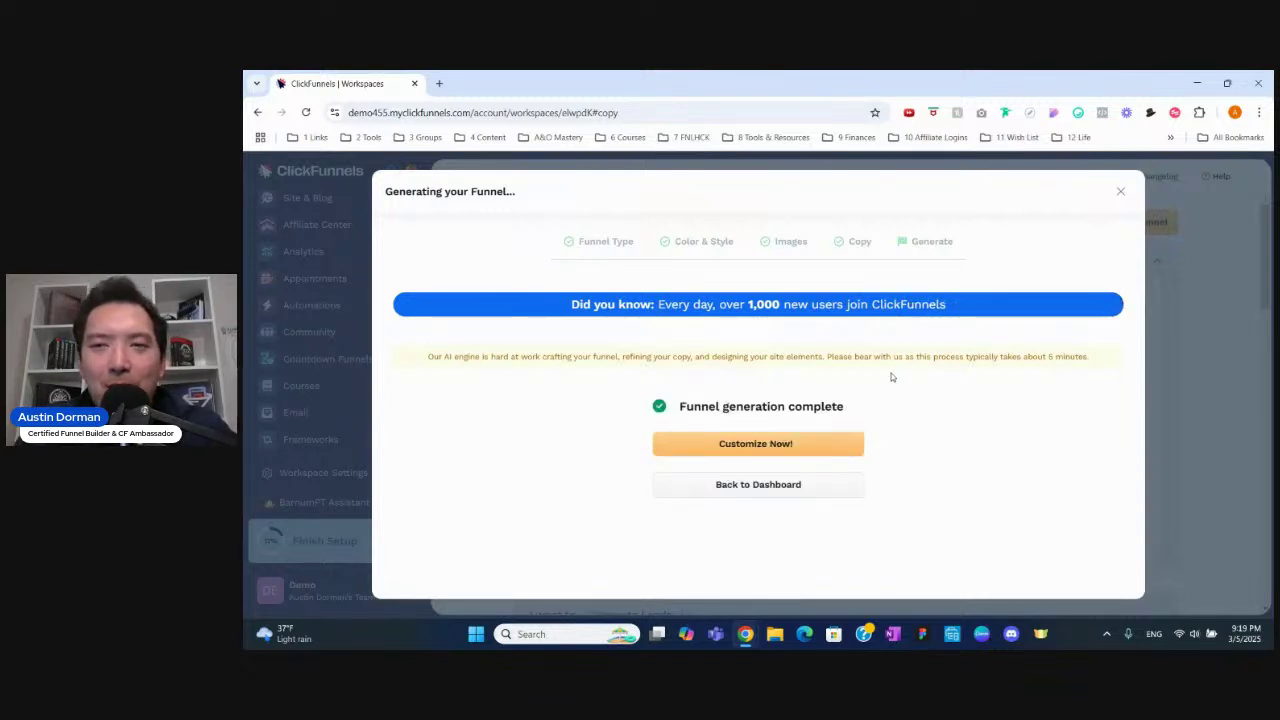
Open the generated funnel for customization and review its sequence of pages from the squeeze page to the end of the funnel
click(785, 446)
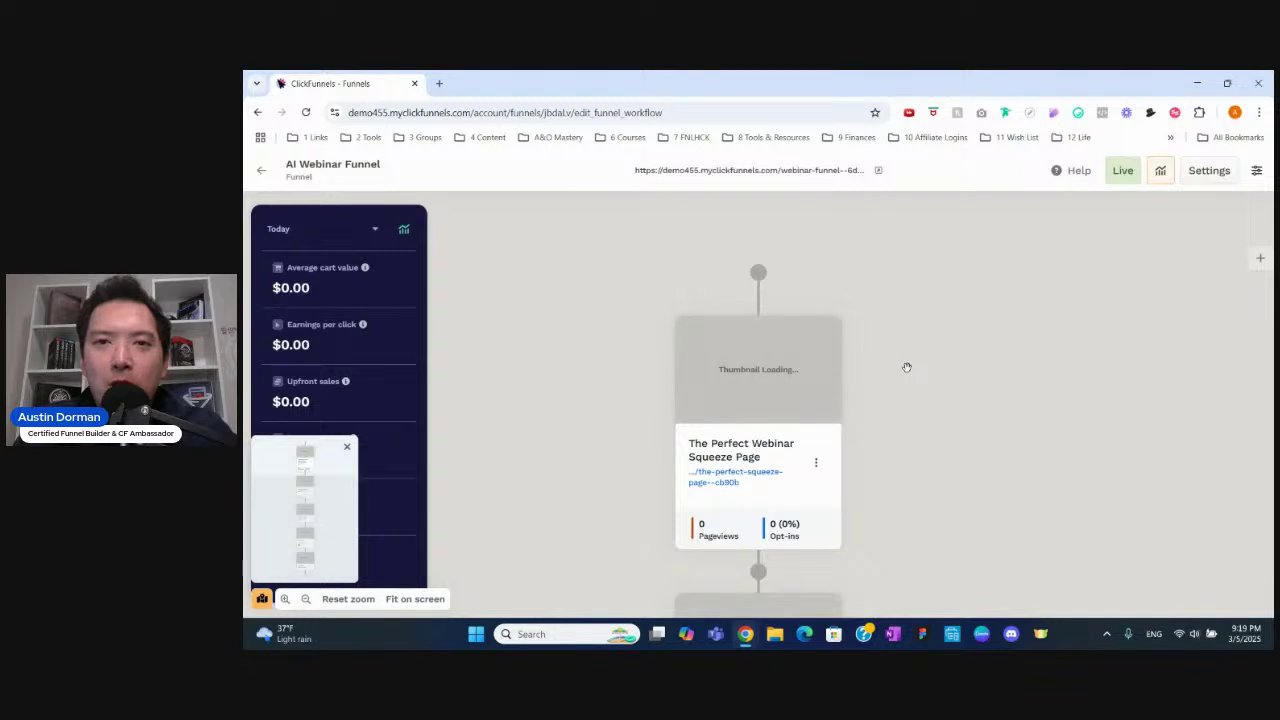
scroll(906, 367, down, 2)
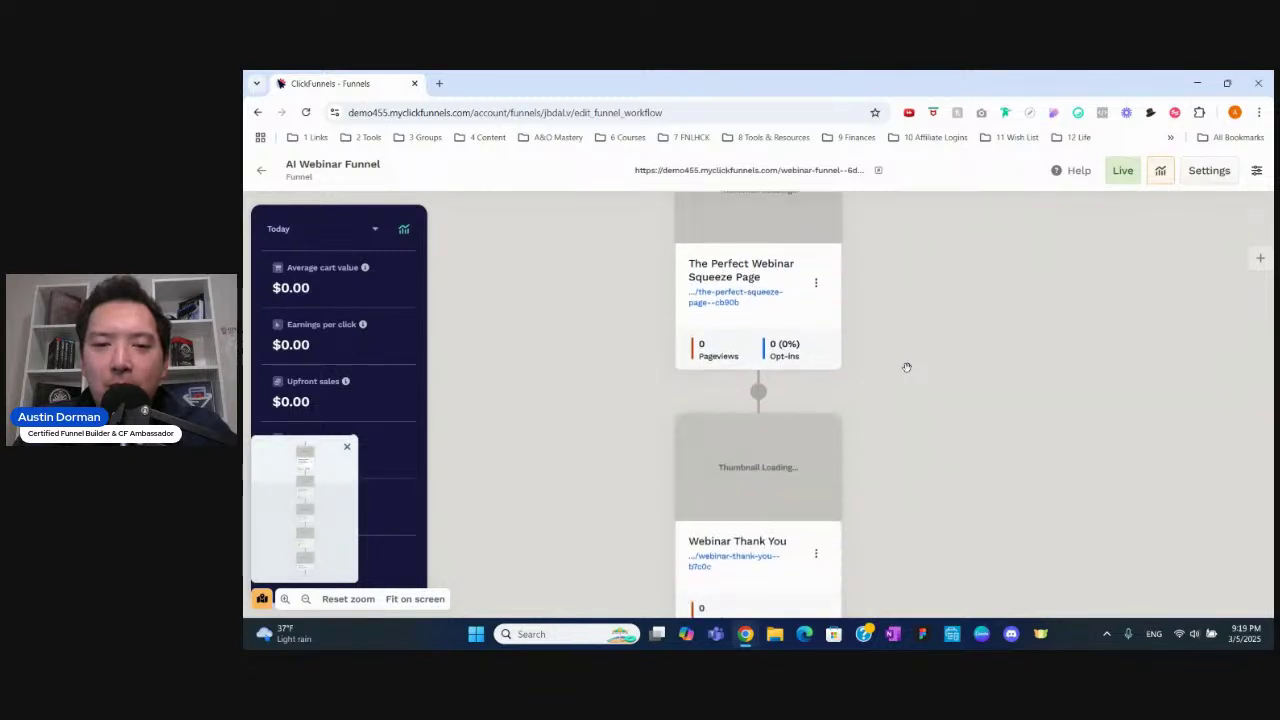
scroll(906, 367, down, 2)
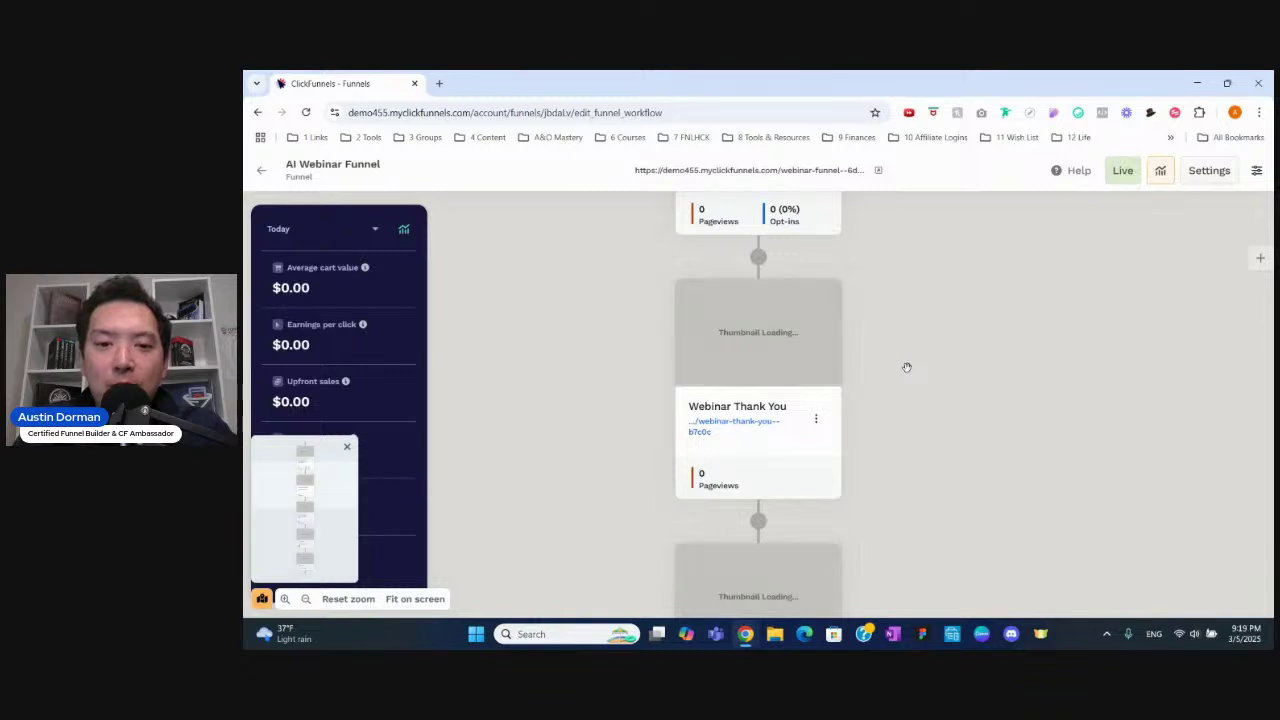
scroll(906, 367, down, 3)
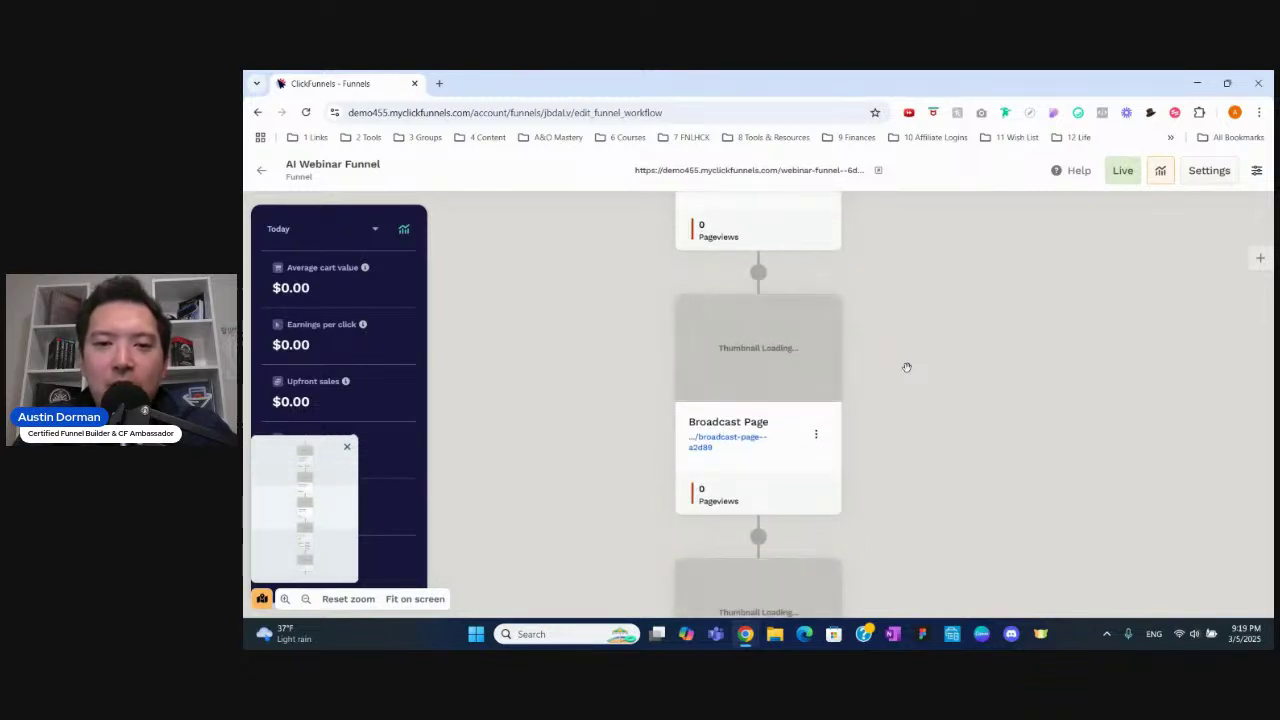
scroll(906, 367, down, 3)
scroll(906, 367, down, 1)
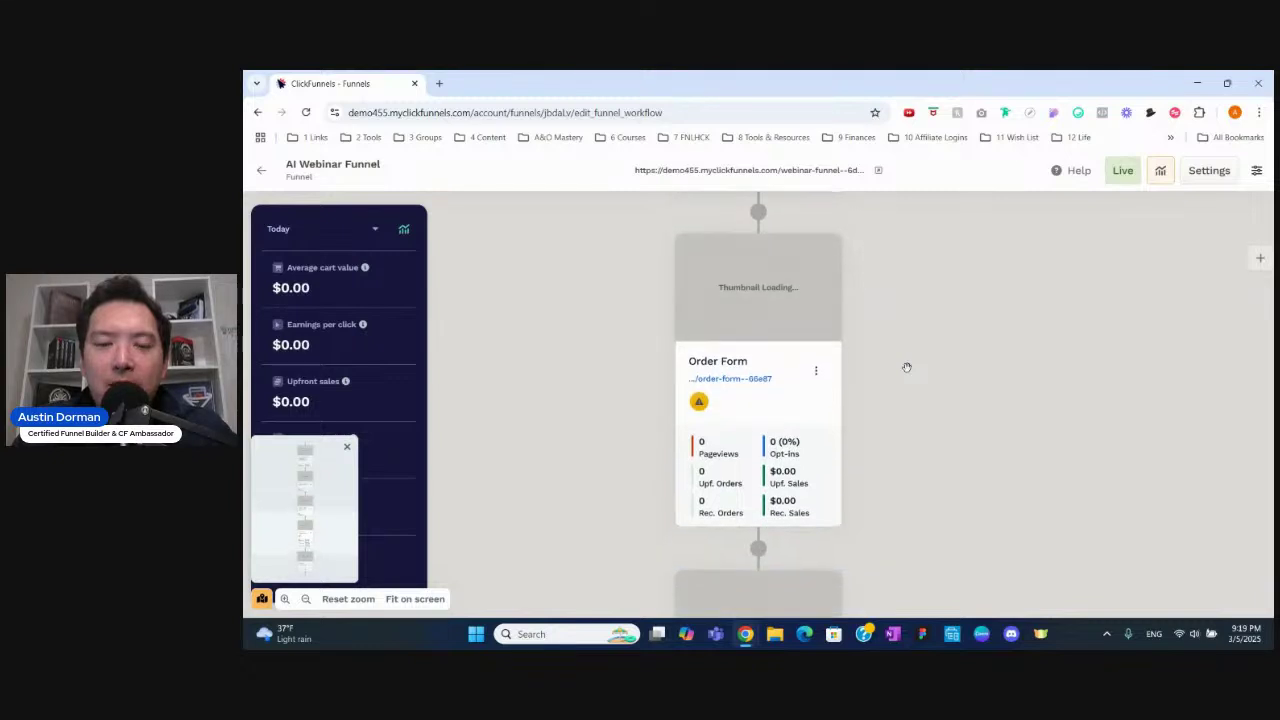
scroll(906, 367, up, 3)
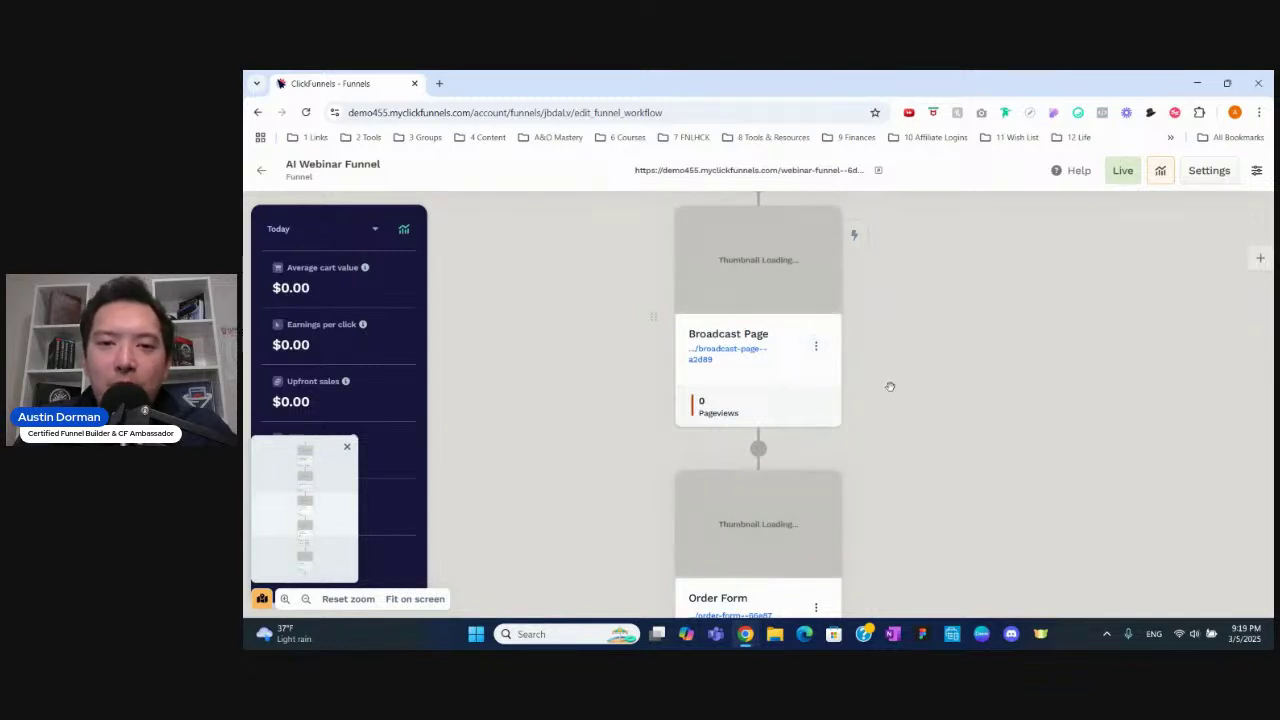
scroll(890, 386, down, 3)
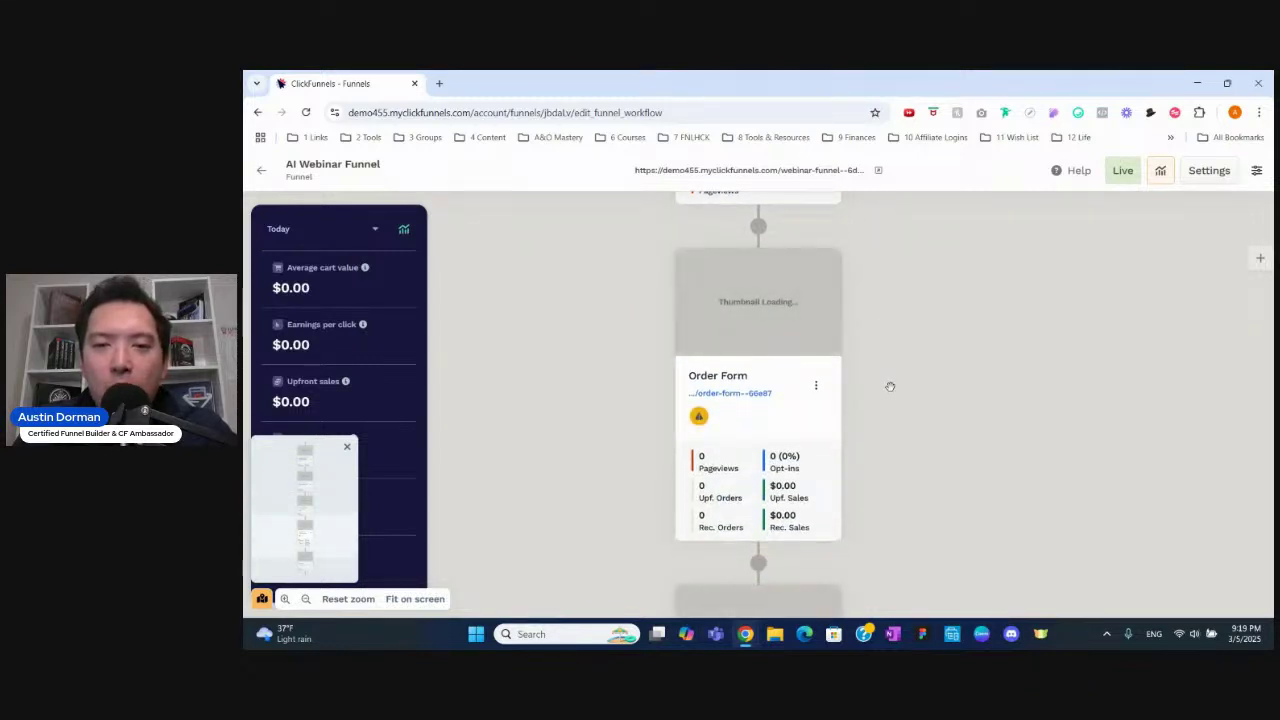
scroll(890, 386, down, 3)
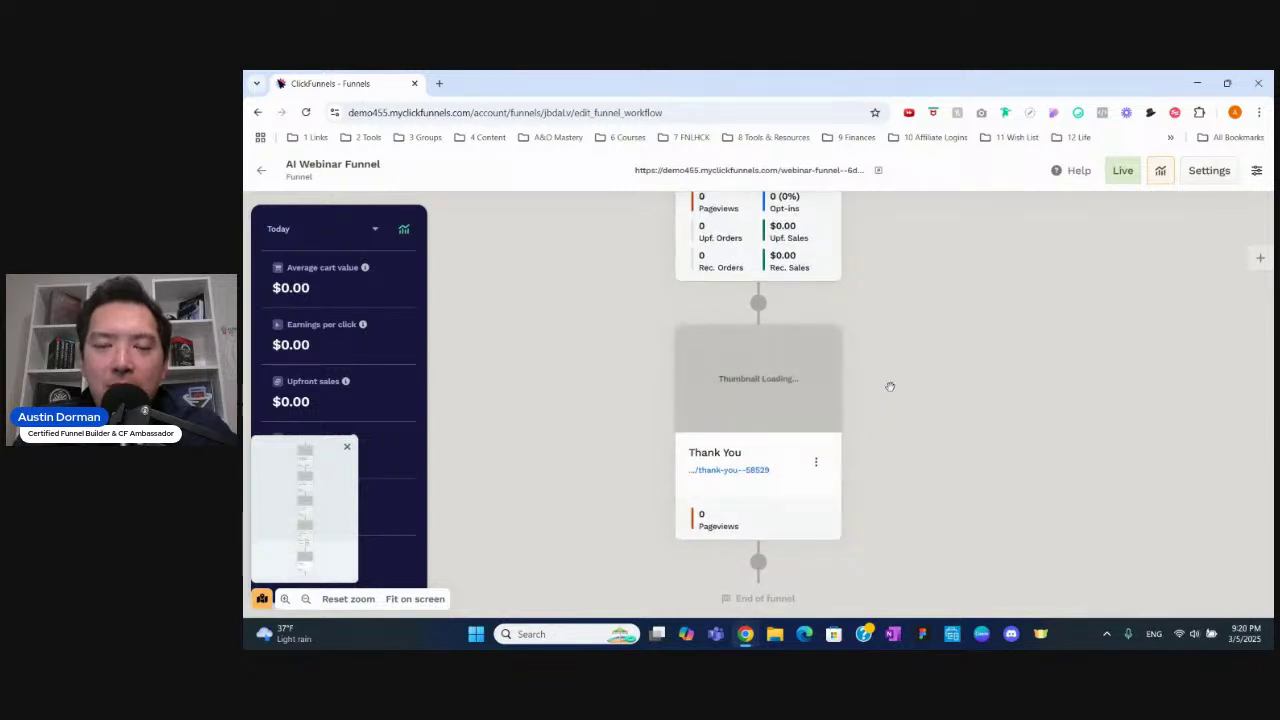
scroll(890, 386, up, 9)
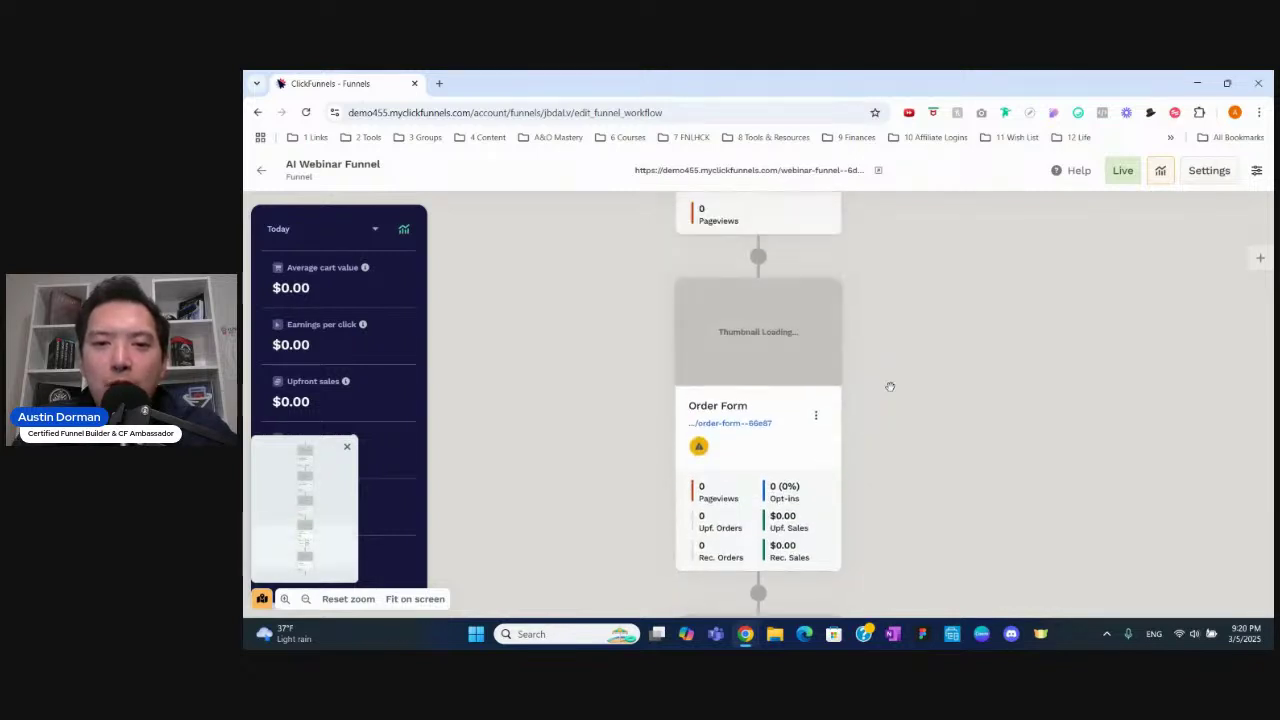
scroll(890, 386, up, 6)
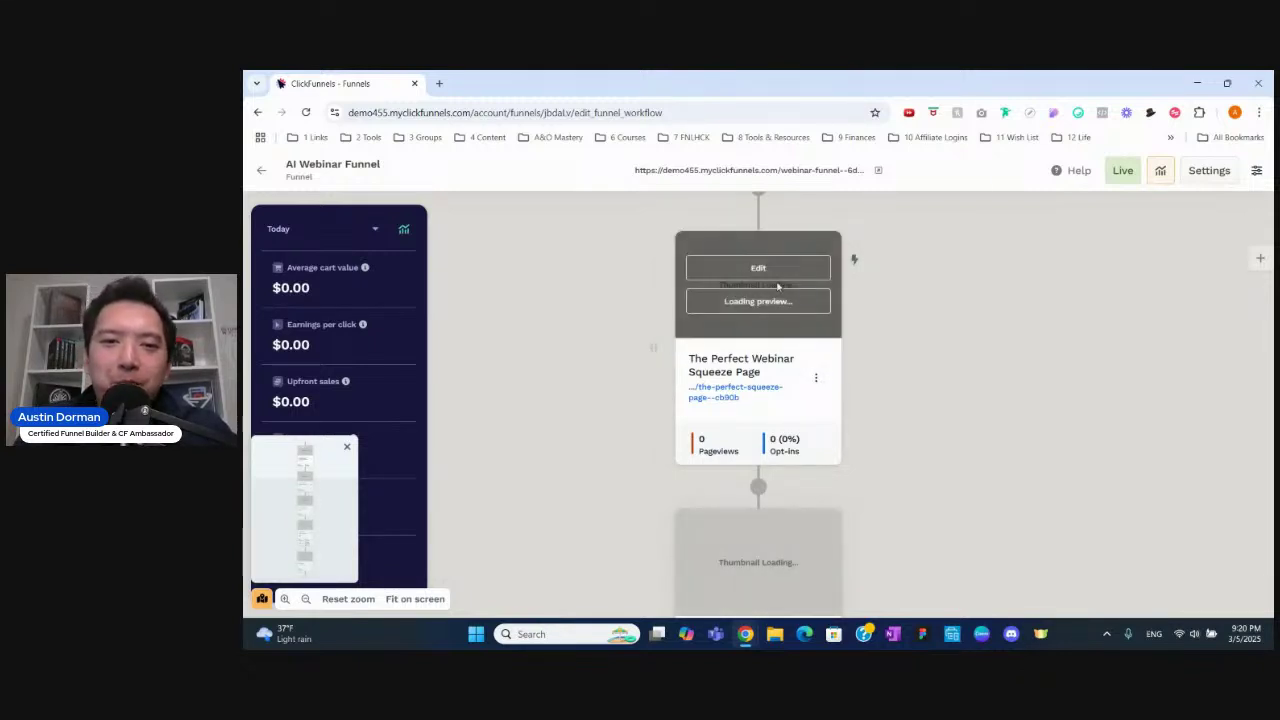
Open The Perfect Webinar Squeeze Page for editing, reload it, and examine its content down to the footer
click(767, 271)
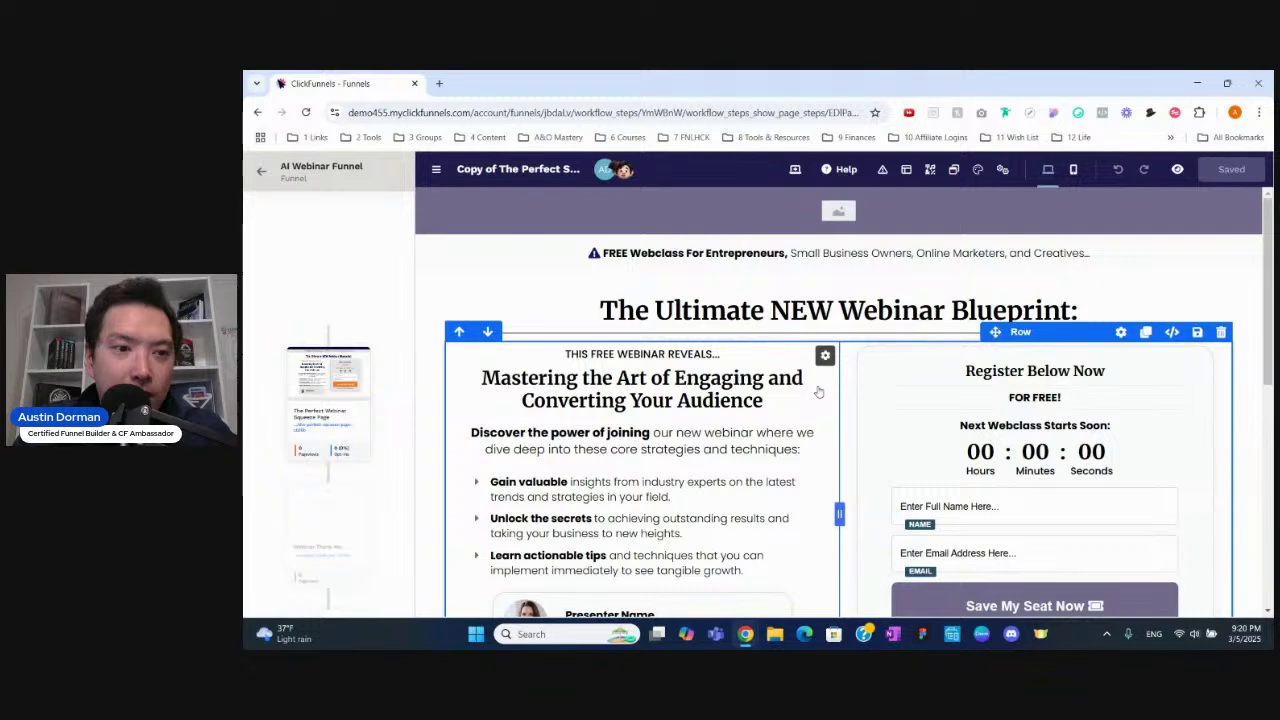
scroll(818, 392, down, 3)
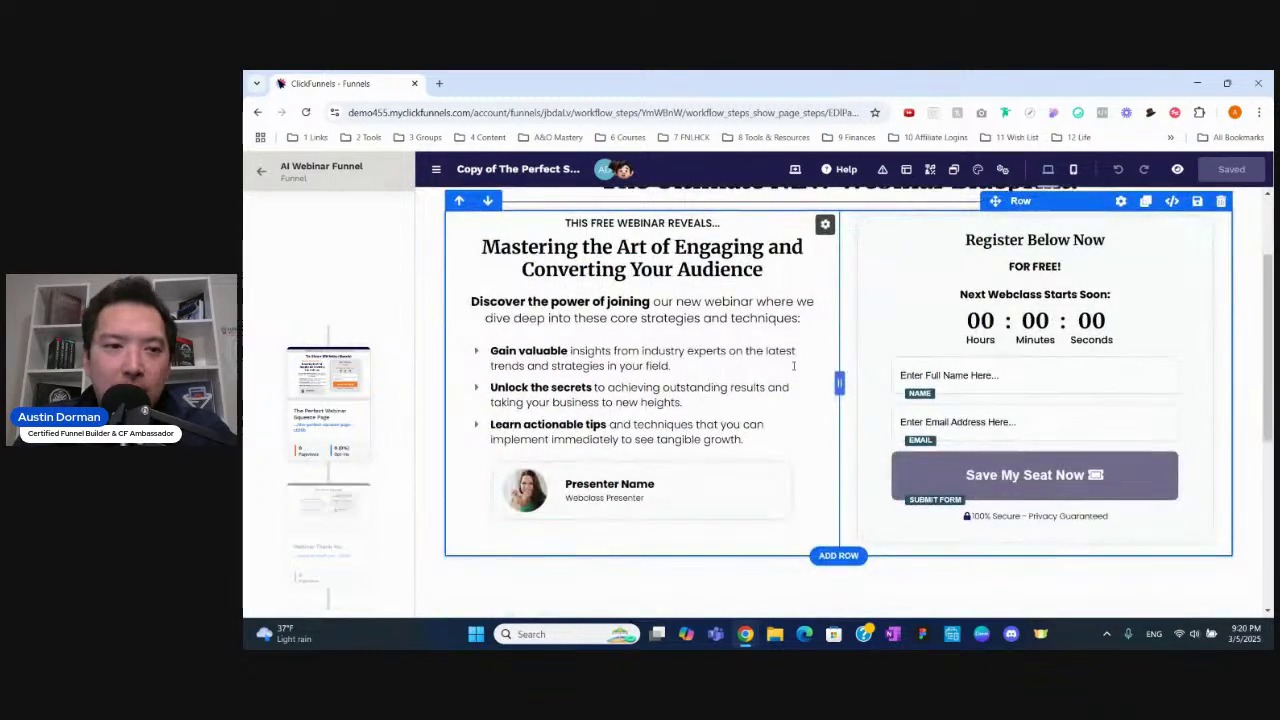
click(307, 114)
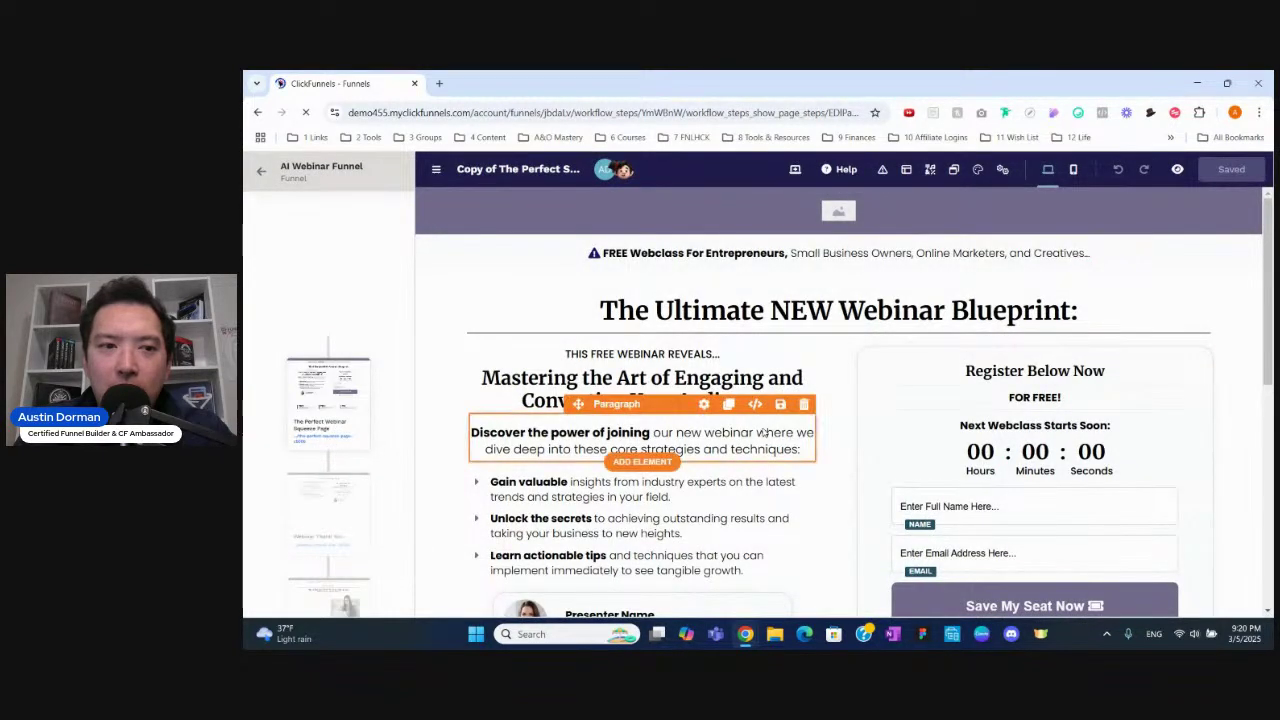
scroll(763, 432, down, 5)
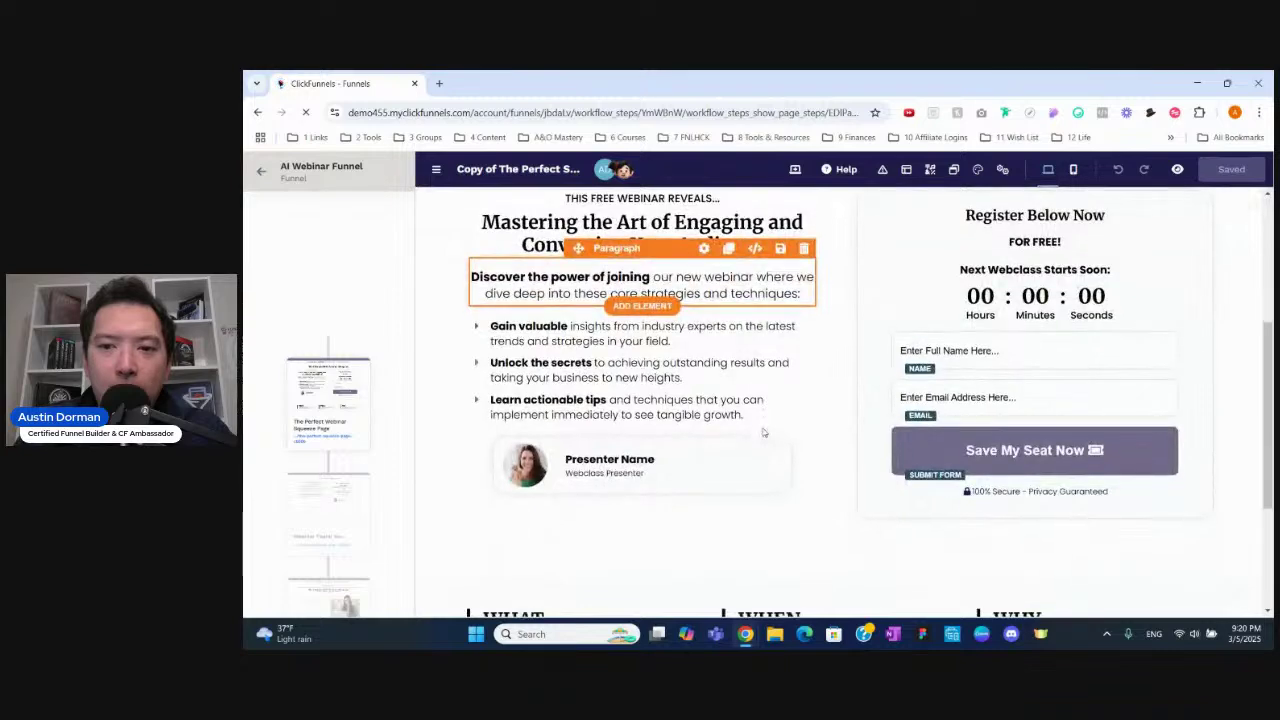
scroll(764, 434, down, 3)
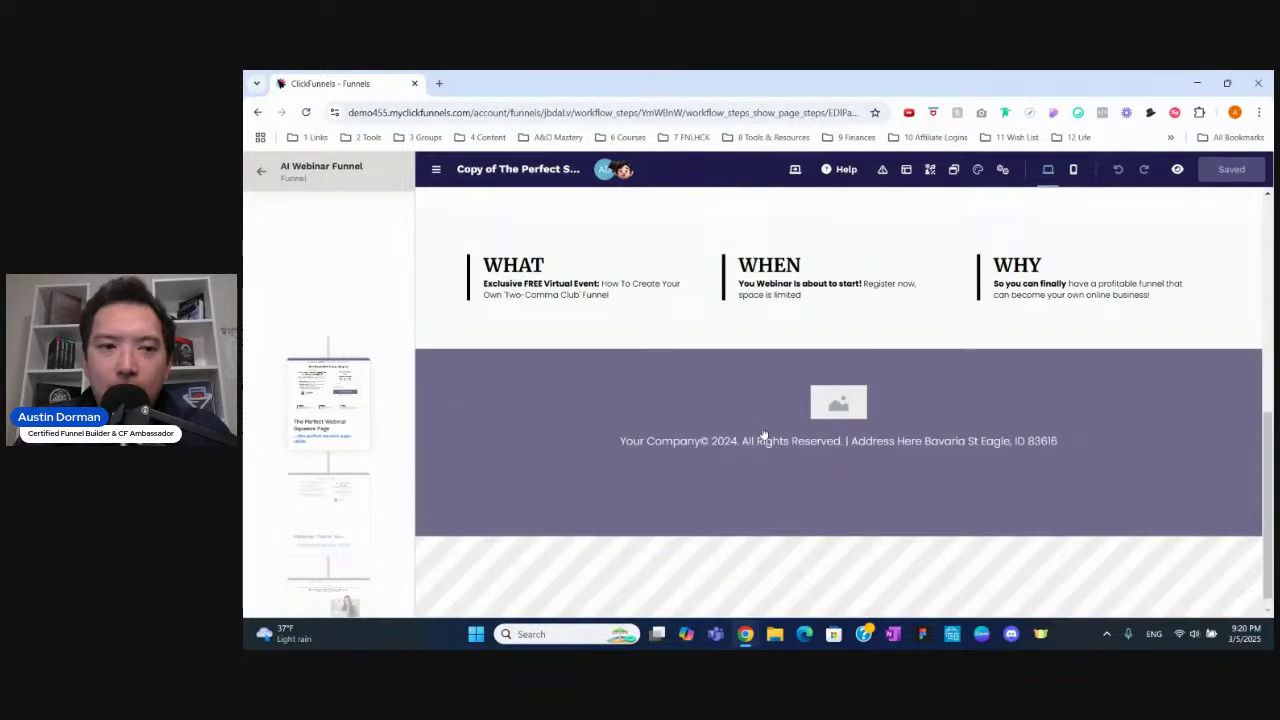
Return to the AI Webinar Funnel overview and review its page sequence down to the Thank You page
scroll(764, 437, up, 3)
click(261, 171)
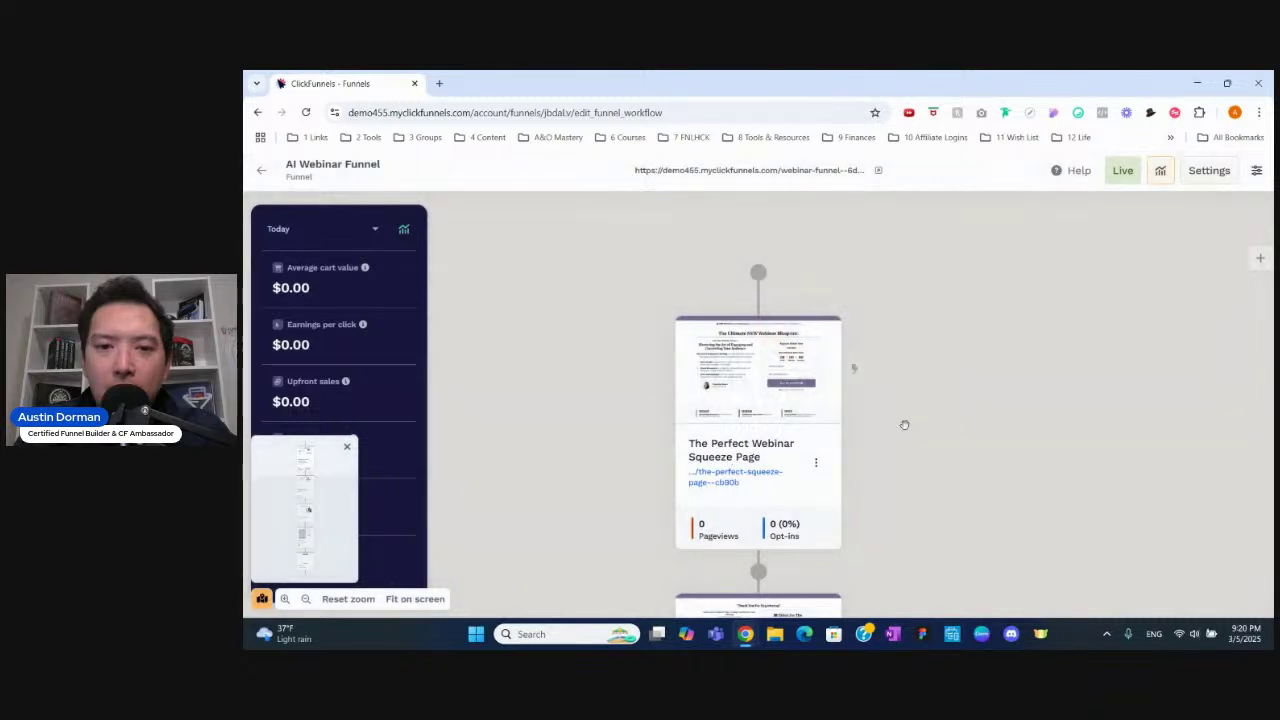
scroll(904, 425, down, 3)
scroll(904, 425, down, 4)
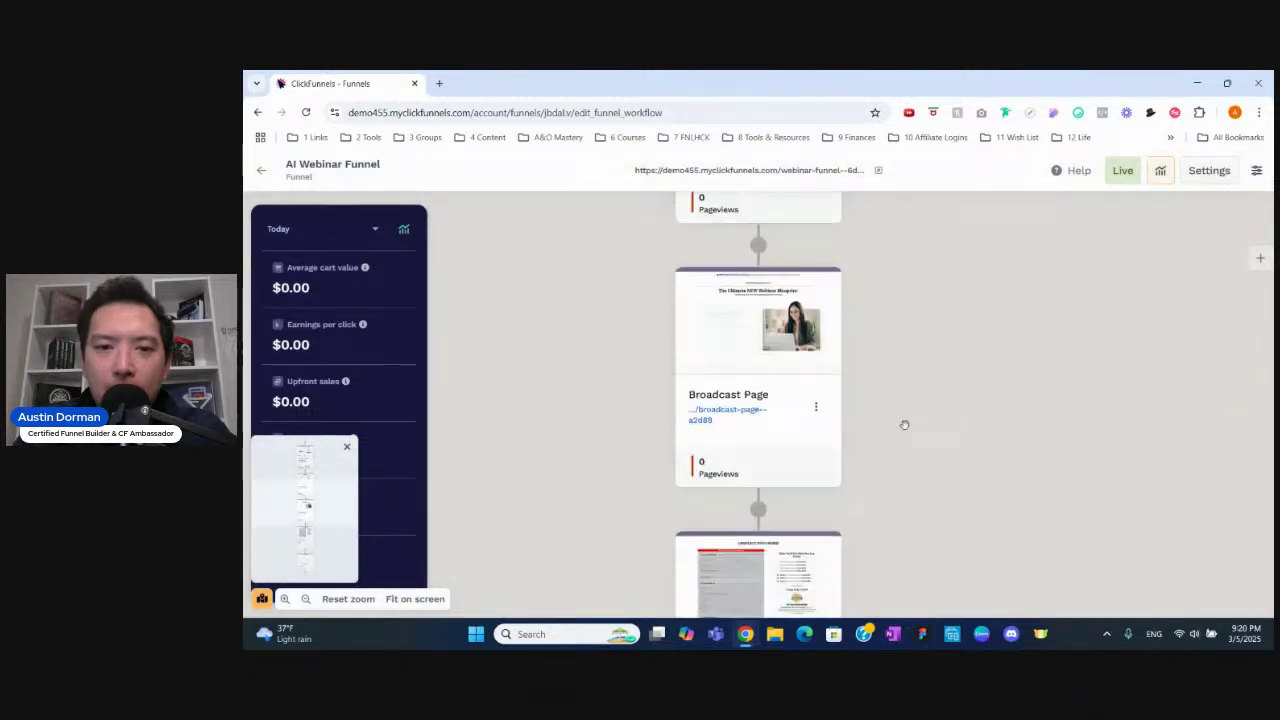
scroll(904, 425, down, 6)
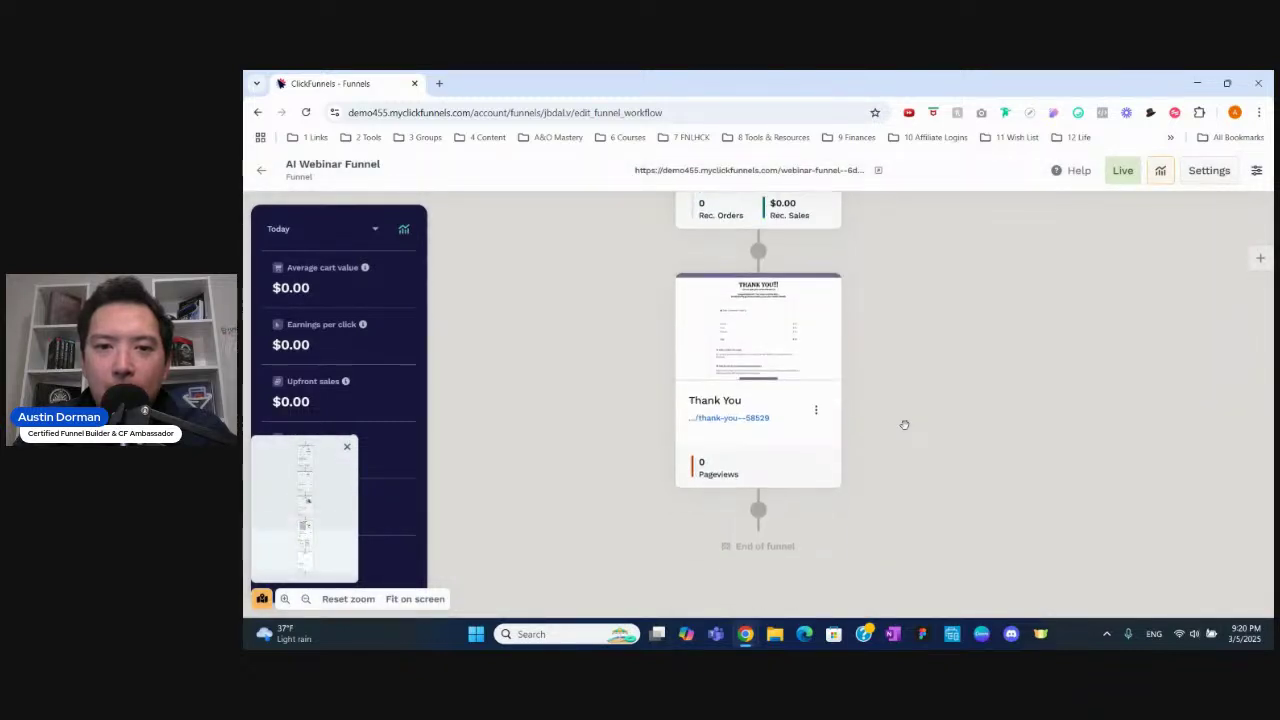
scroll(904, 425, up, 2)
scroll(904, 425, up, 7)
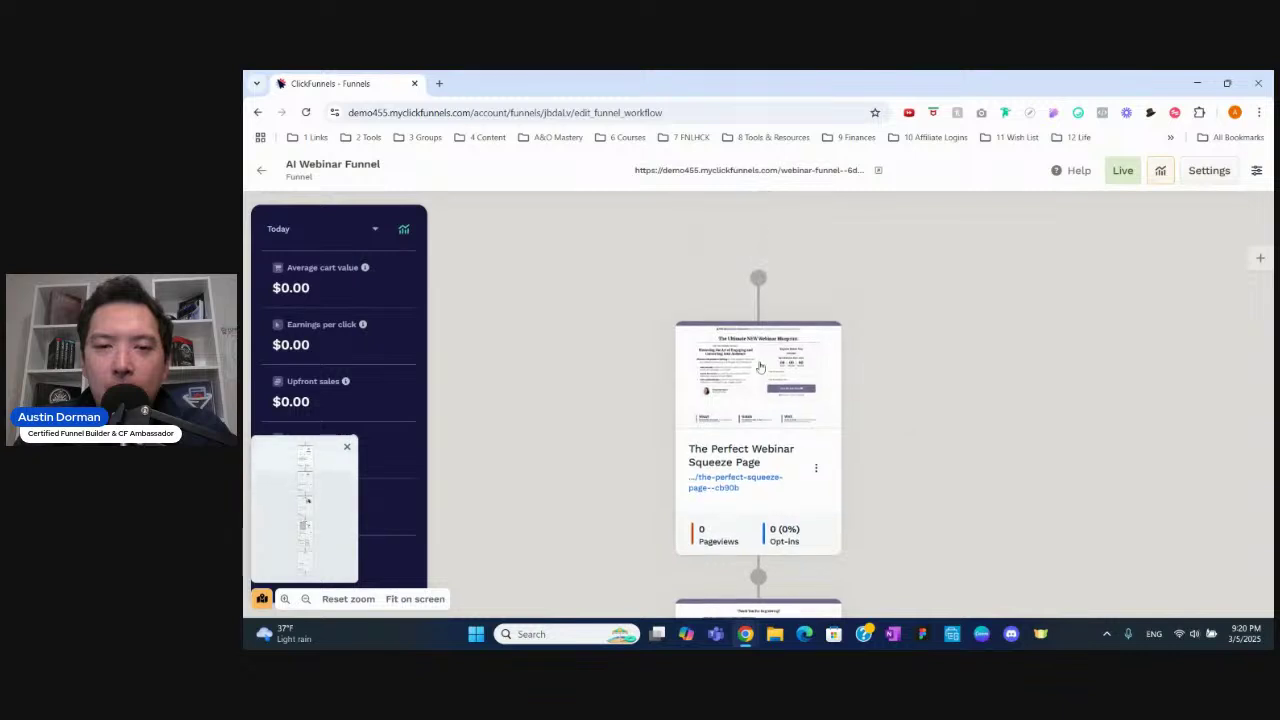
Reopen The Perfect Webinar Squeeze Page and examine its headline, bullet list, registration form and lower sections
click(756, 360)
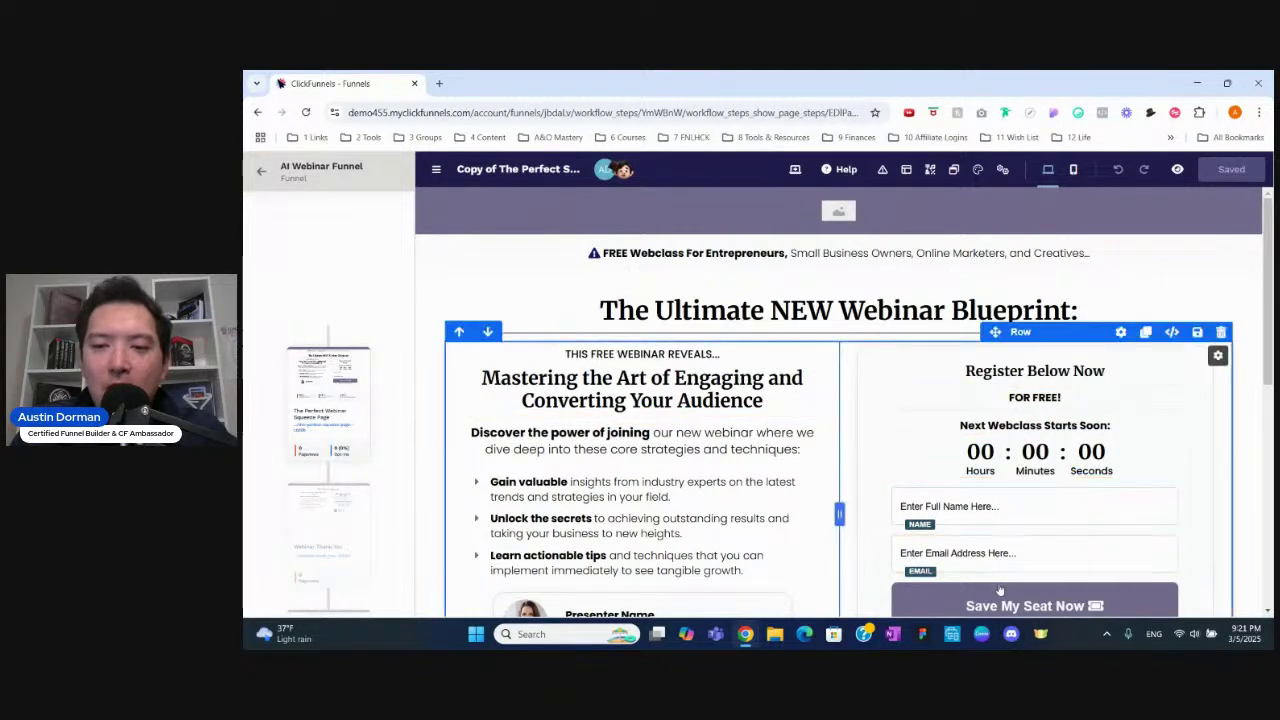
click(1005, 502)
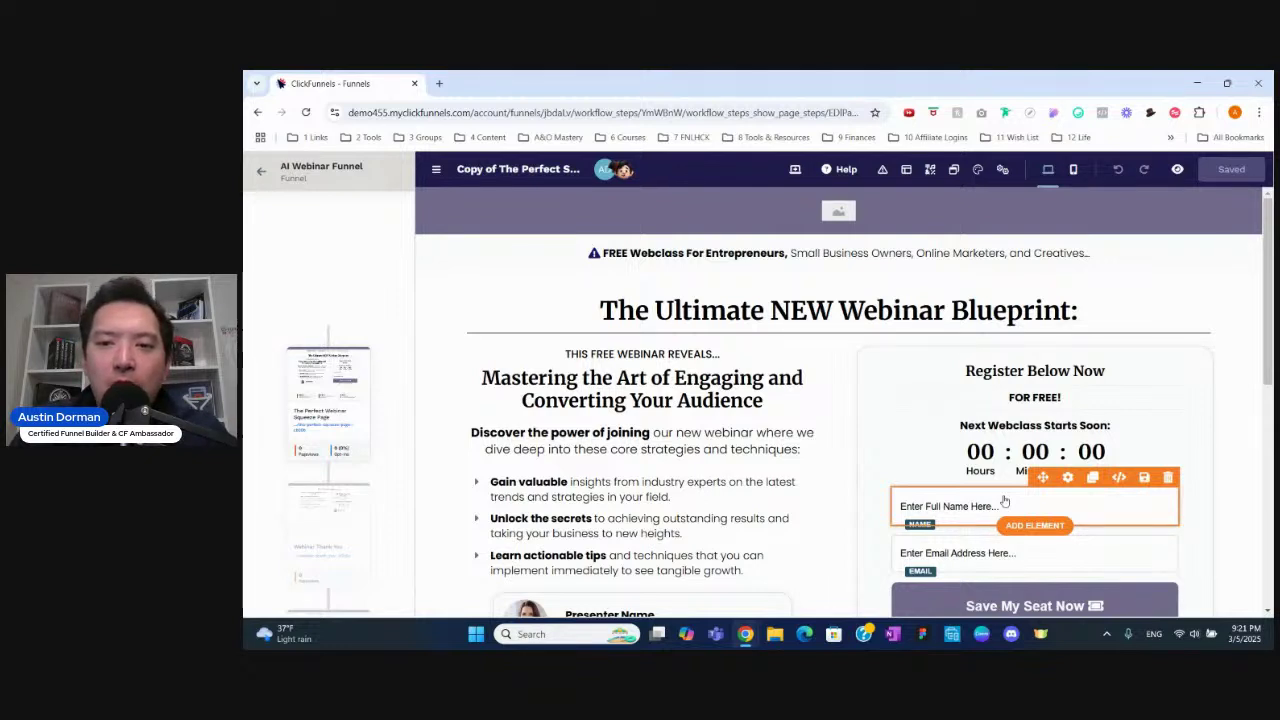
click(787, 478)
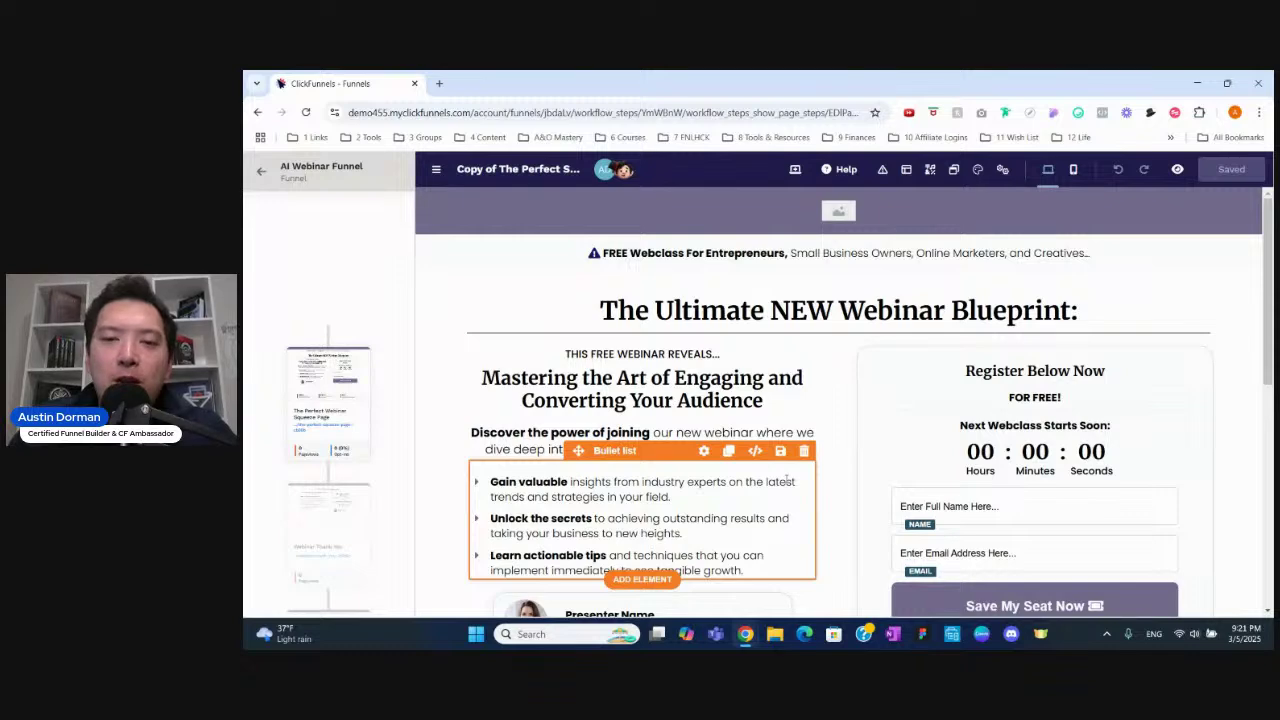
scroll(787, 480, down, 1)
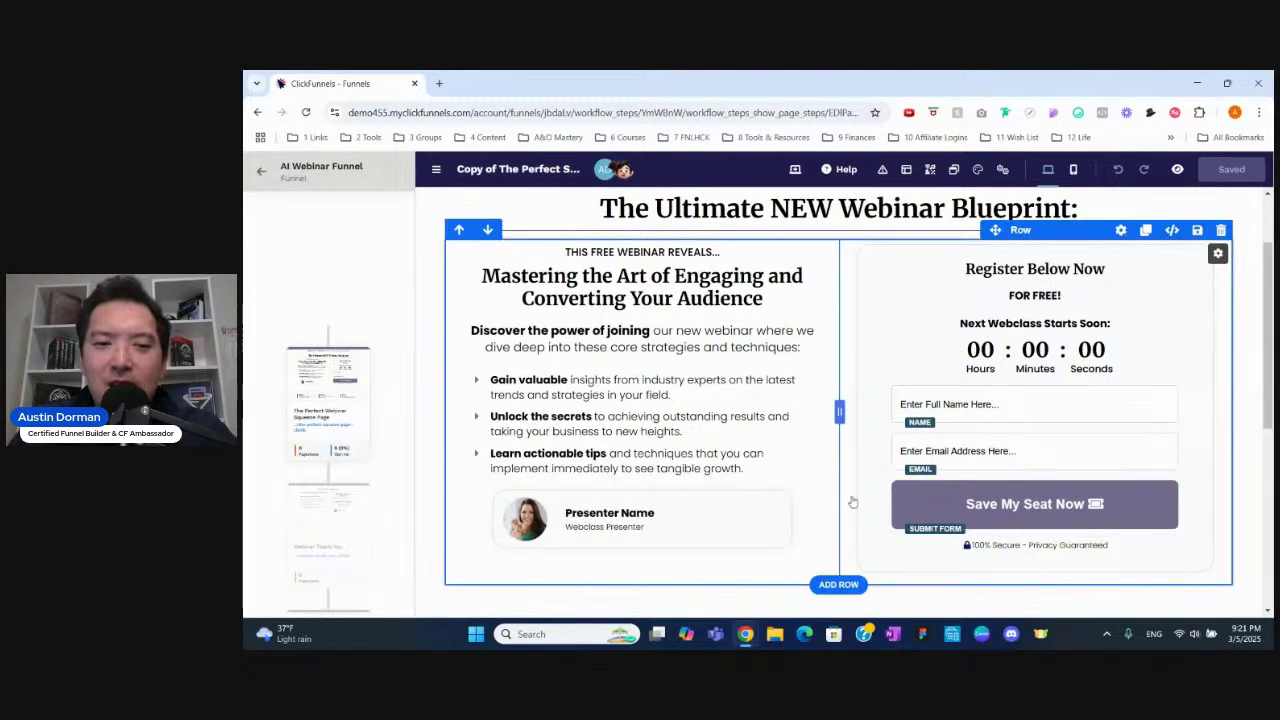
scroll(870, 505, down, 3)
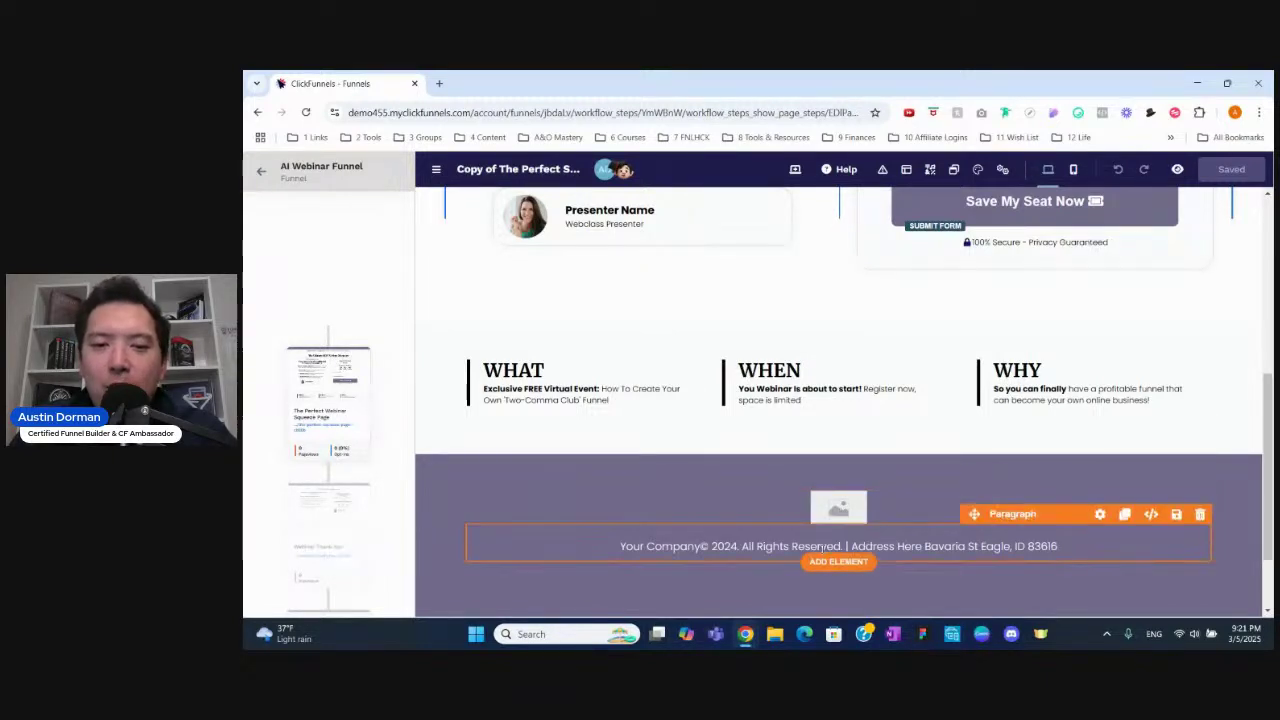
scroll(820, 547, up, 2)
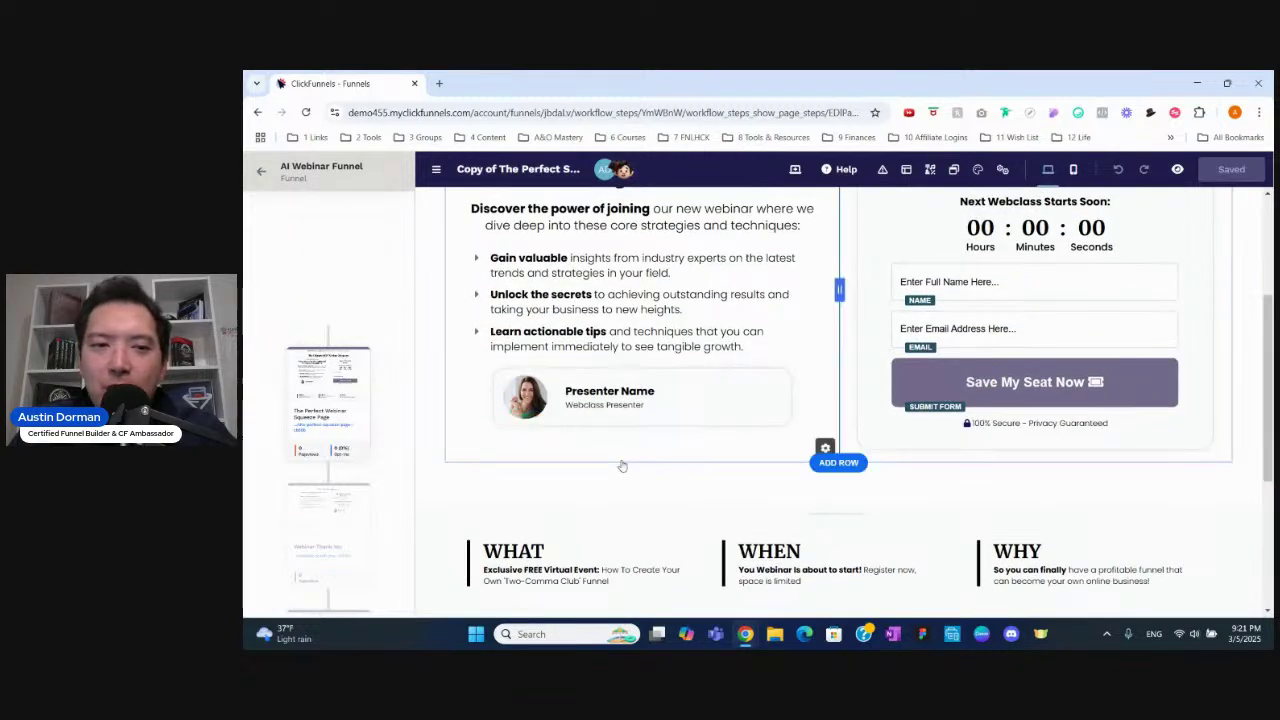
scroll(621, 465, up, 1)
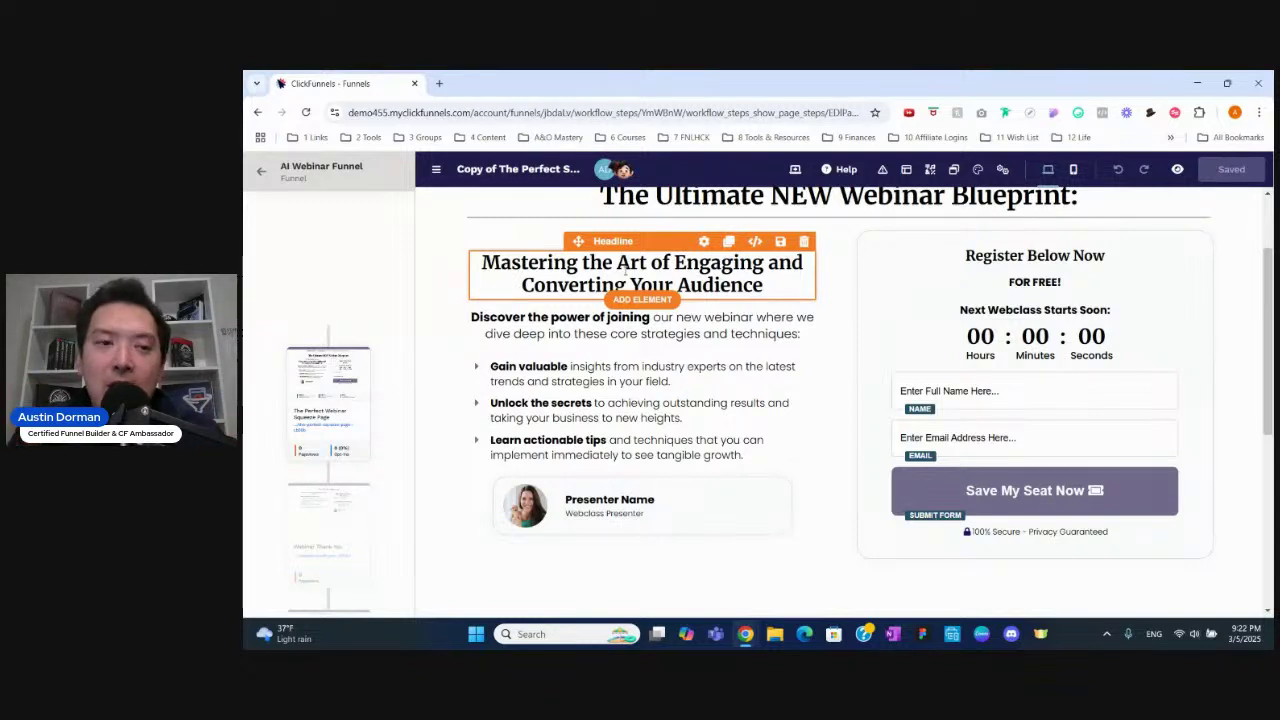
Open the Webinar Thank You page and examine its training tips, webclass ticket and footer
click(333, 504)
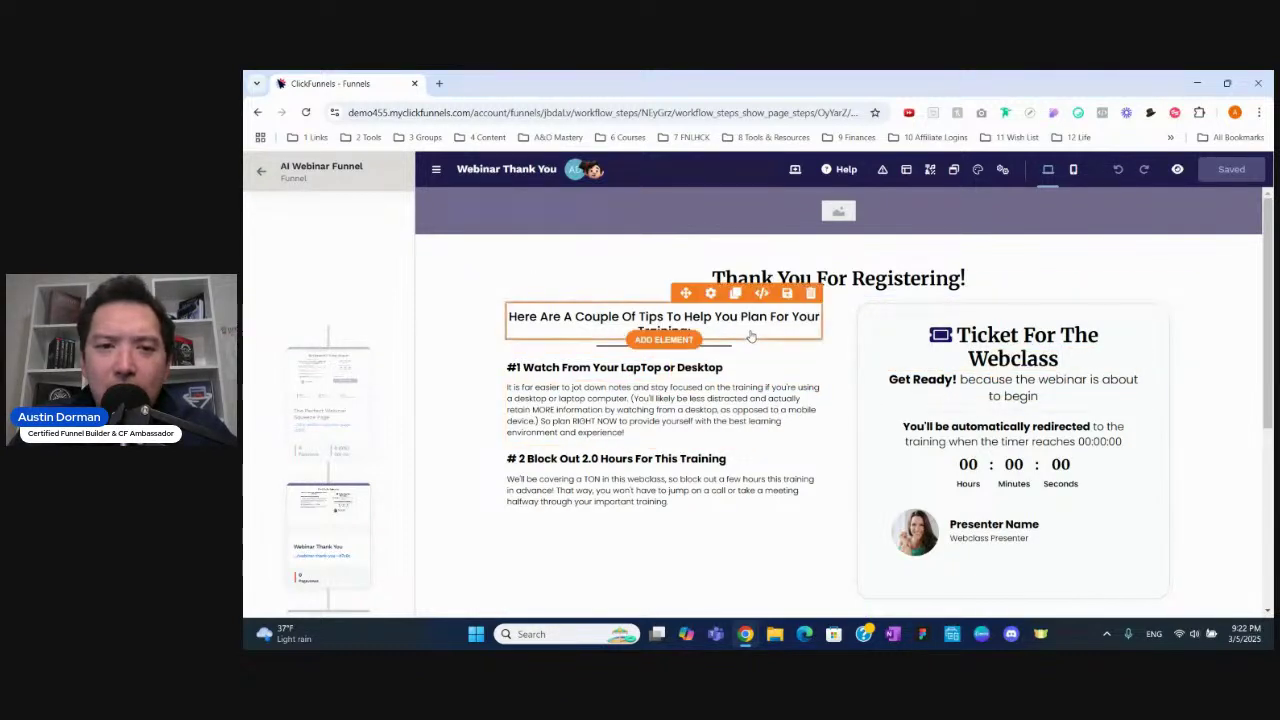
scroll(745, 490, down, 1)
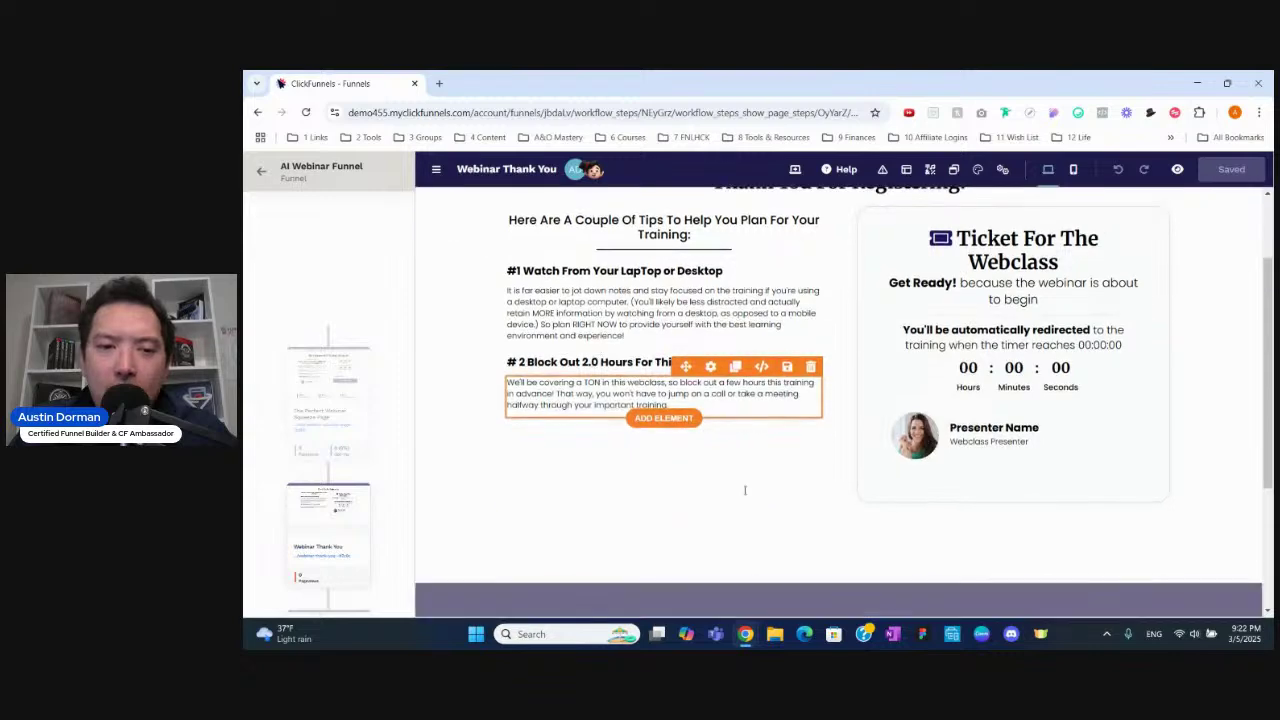
scroll(745, 490, down, 1)
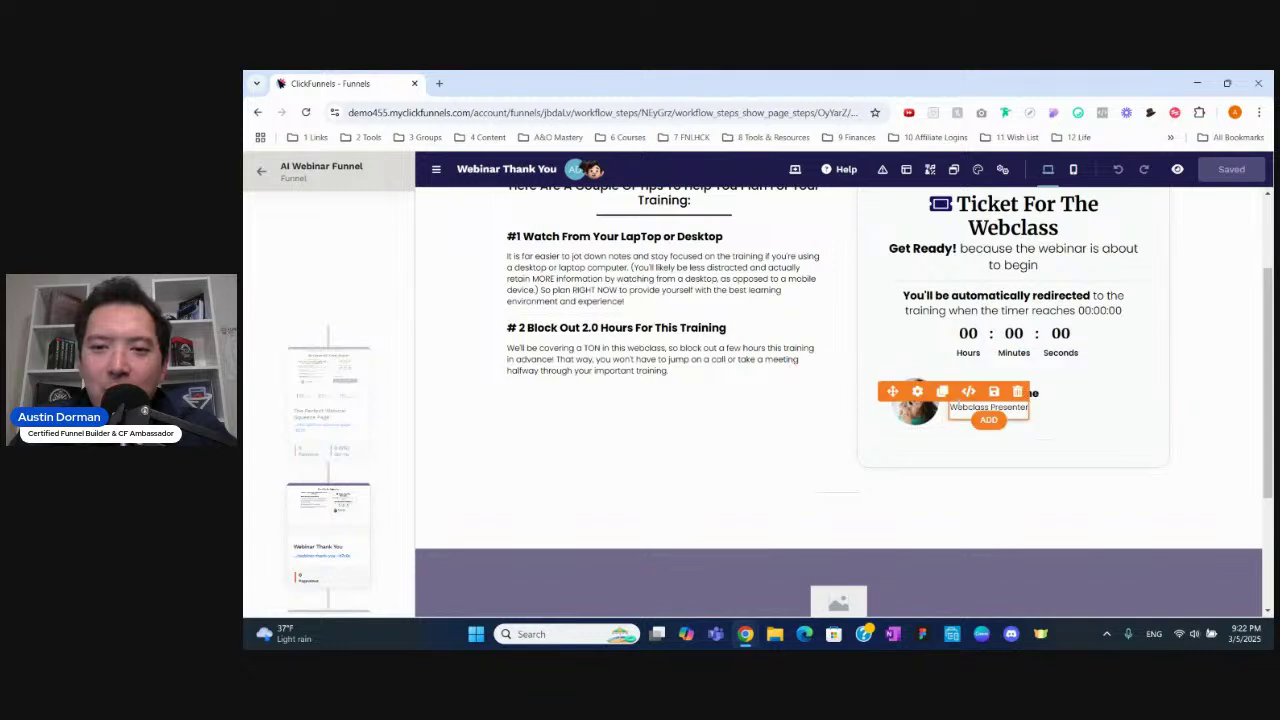
scroll(735, 461, down, 3)
Open the Broadcast Page and examine its video, special offer countdown section and footer
scroll(369, 486, down, 3)
click(342, 412)
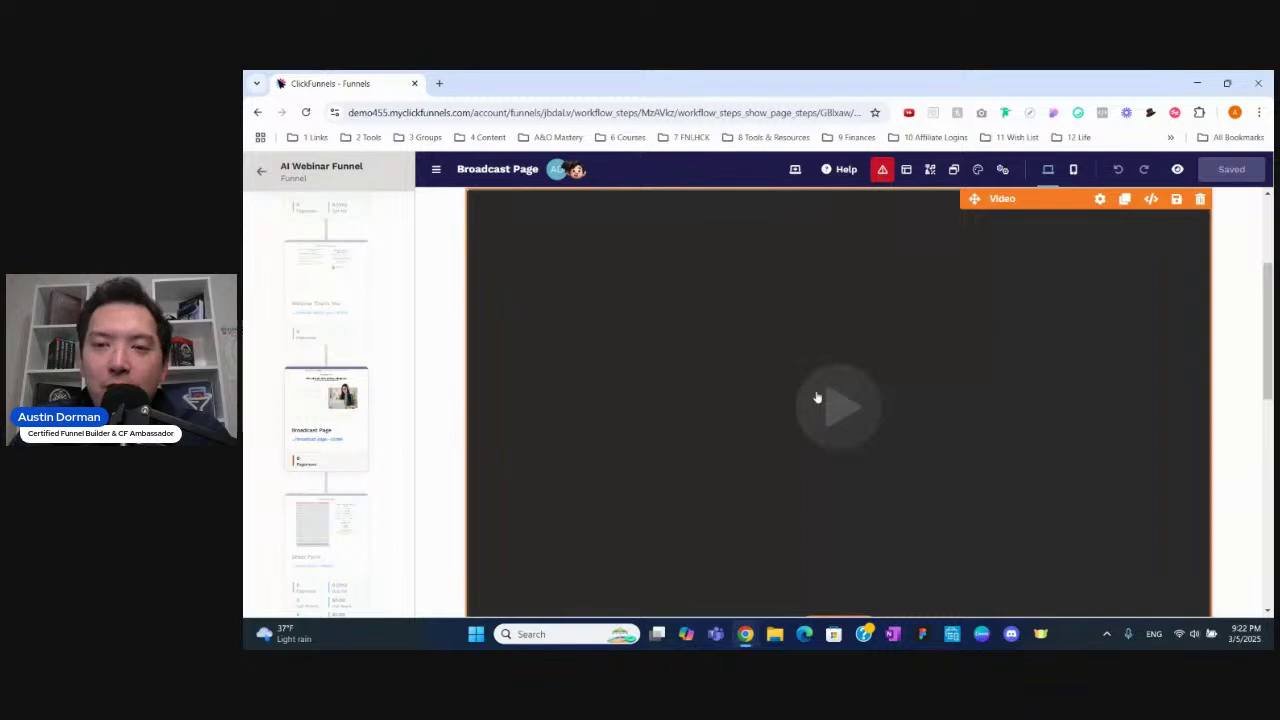
scroll(817, 398, down, 5)
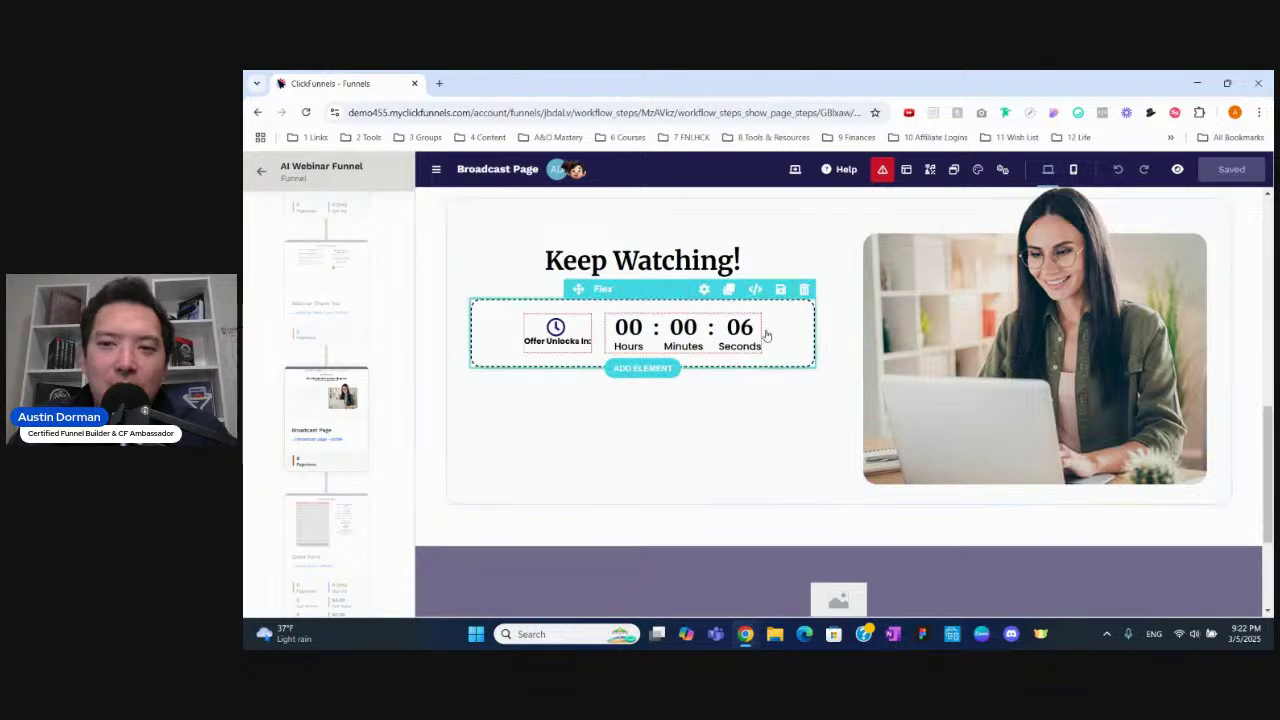
scroll(778, 415, down, 2)
scroll(778, 415, up, 2)
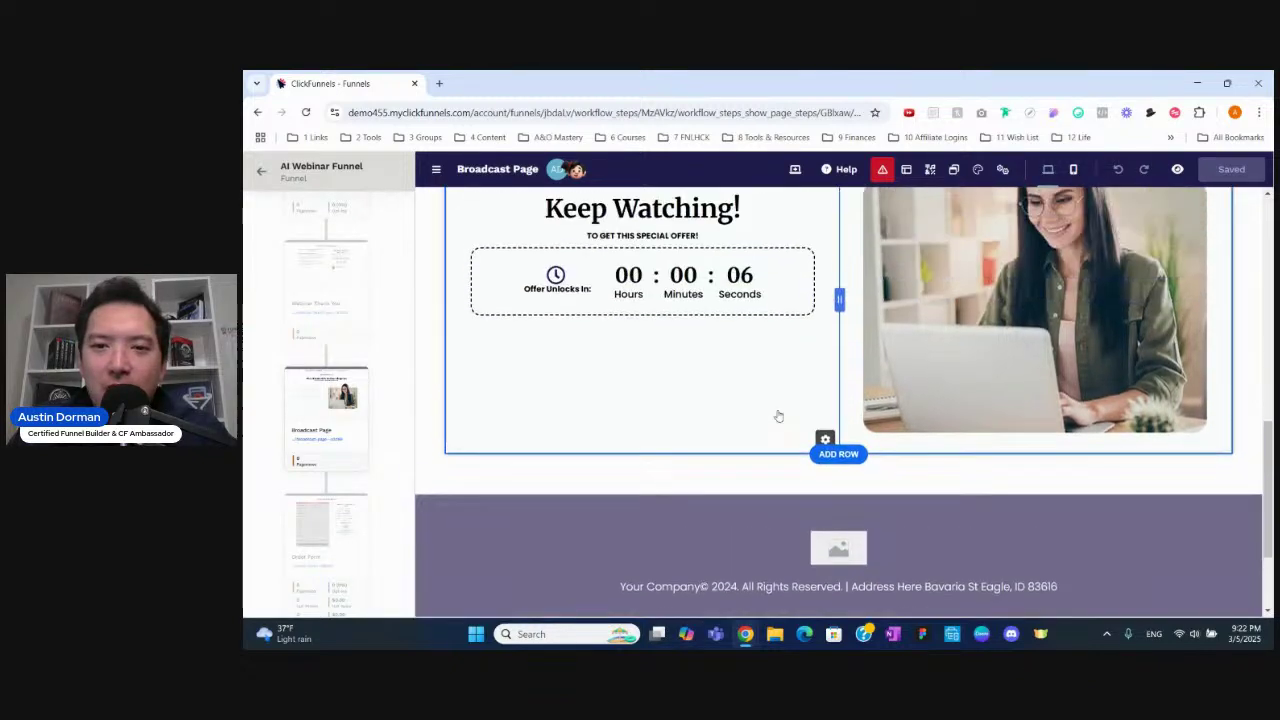
scroll(778, 415, down, 2)
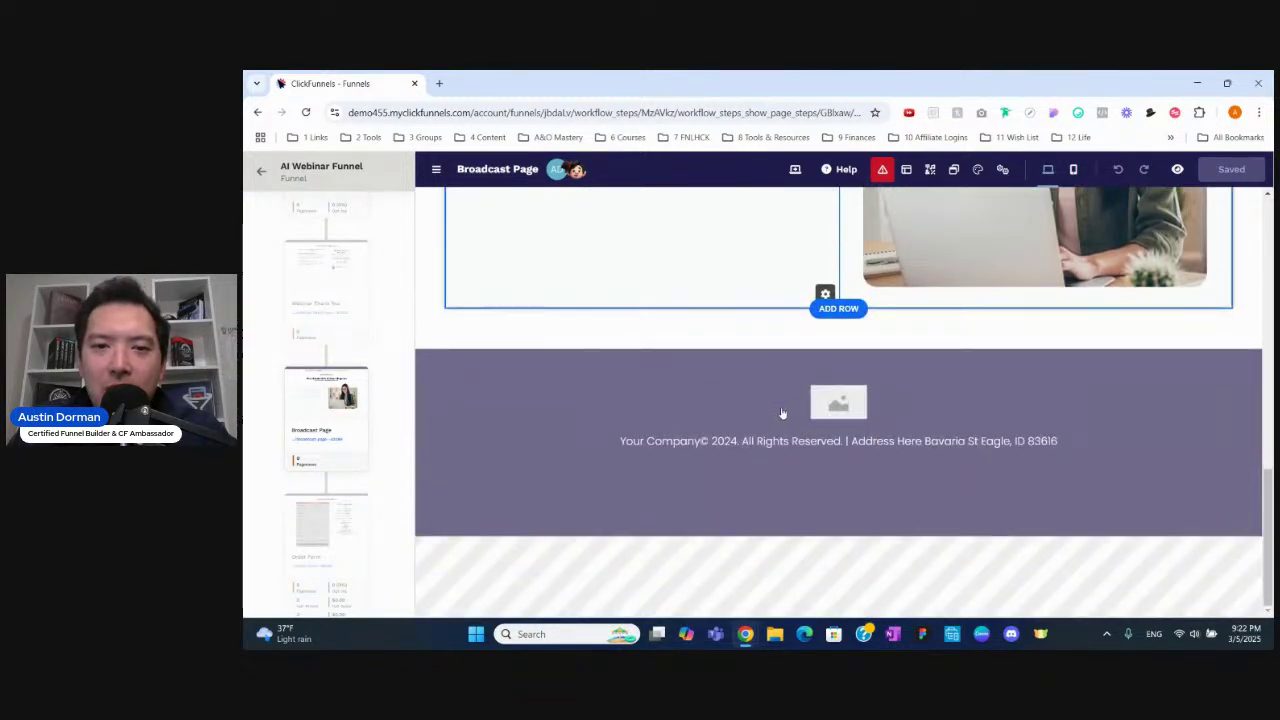
Open the Order Form page and examine its FAQ section, checkout fields and offer summary
click(350, 490)
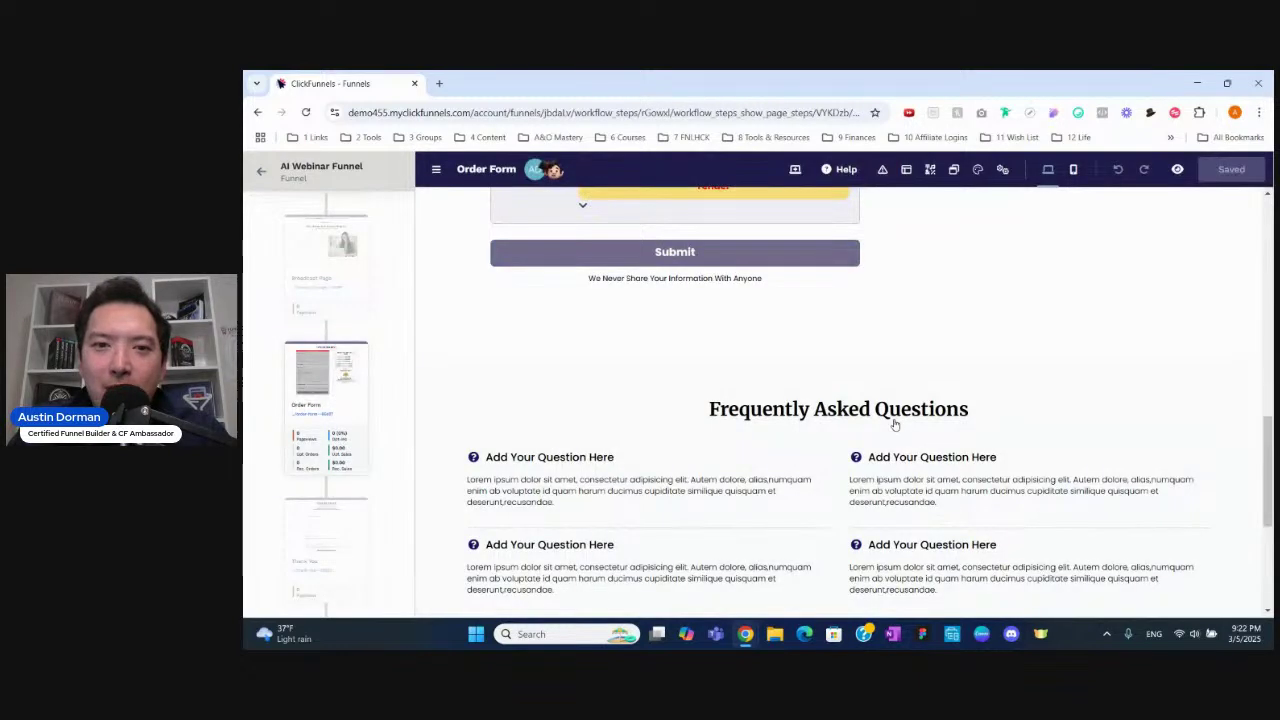
scroll(895, 425, up, 10)
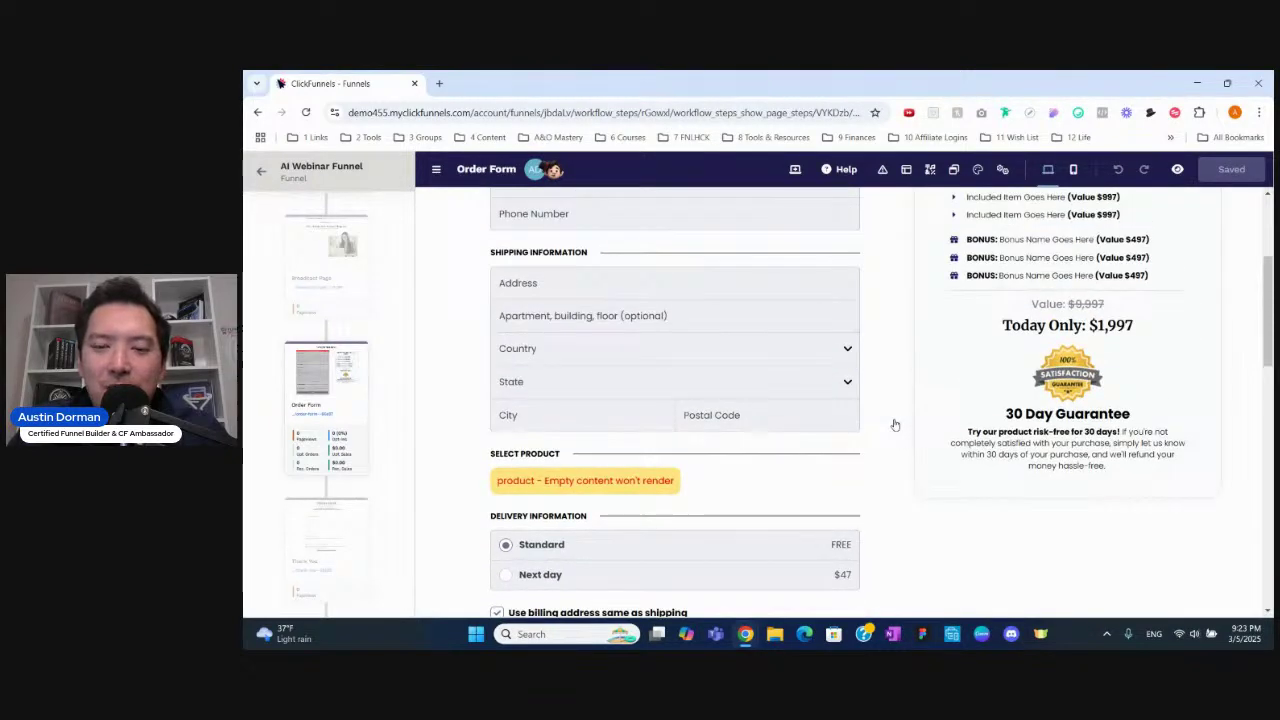
scroll(893, 424, up, 3)
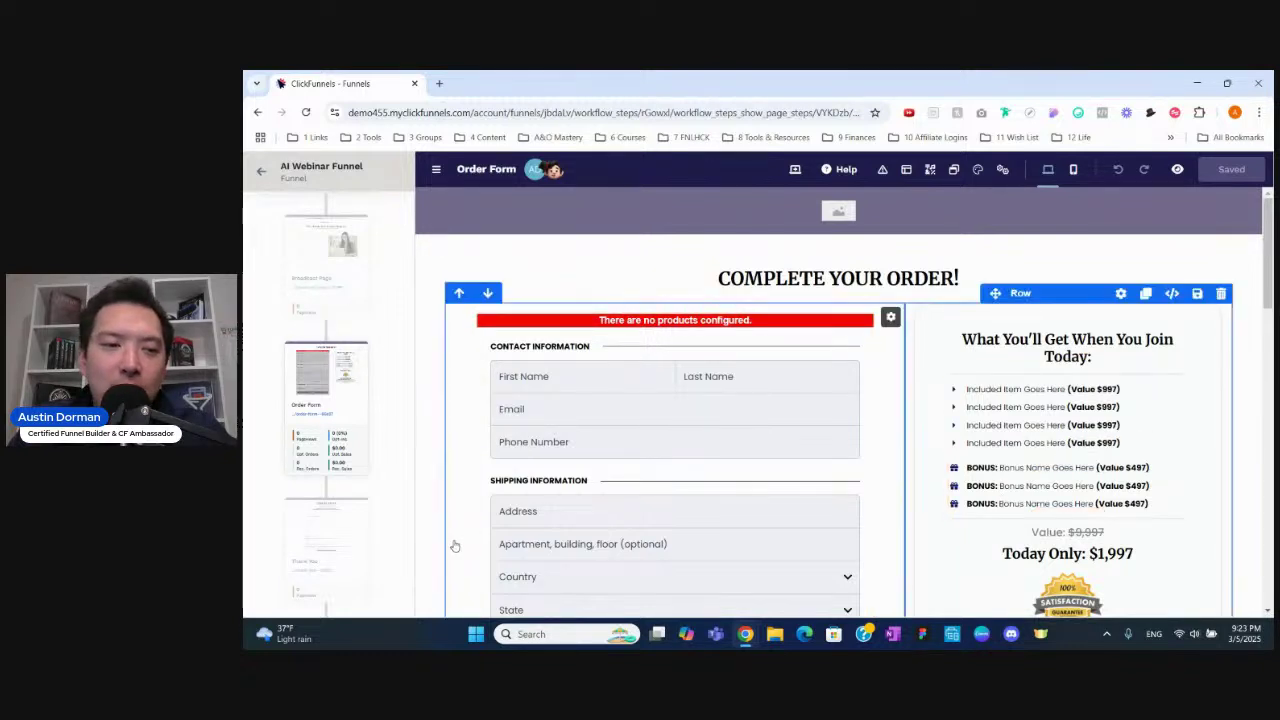
scroll(448, 534, down, 1)
Open the final Thank You page and examine its order confirmation, members area login and community steps
scroll(448, 534, down, 1)
scroll(346, 386, down, 3)
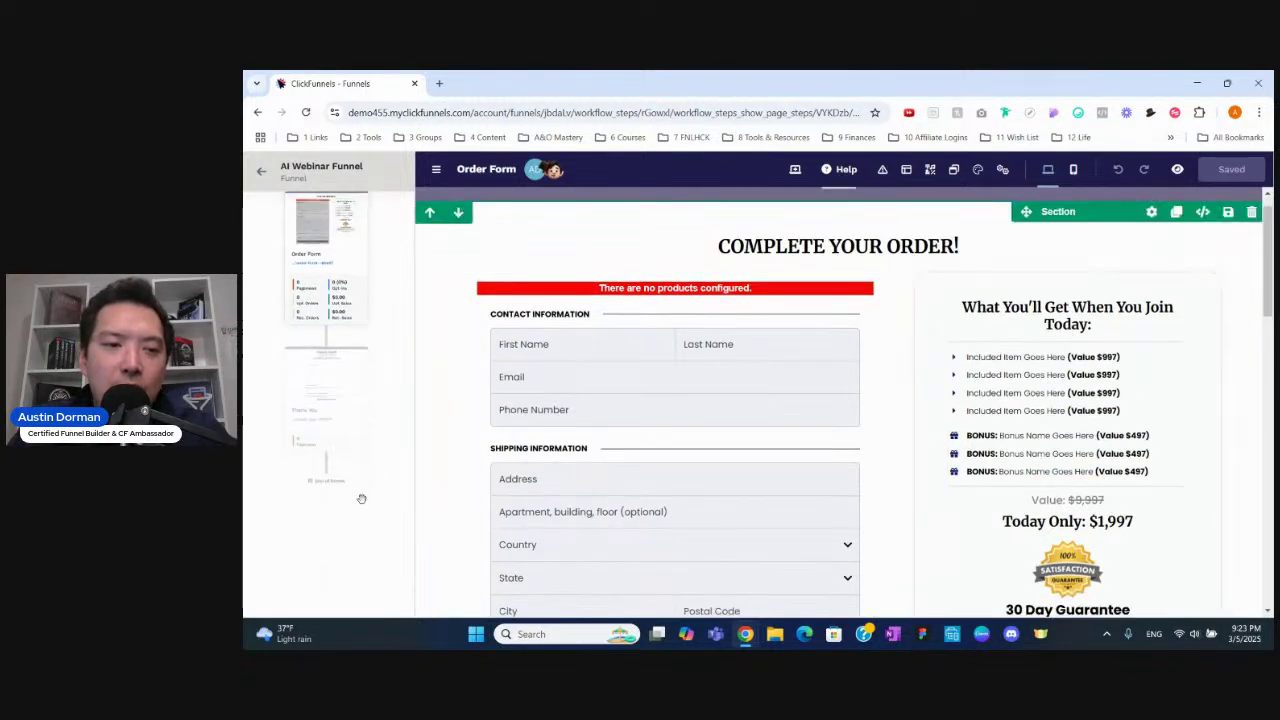
click(346, 386)
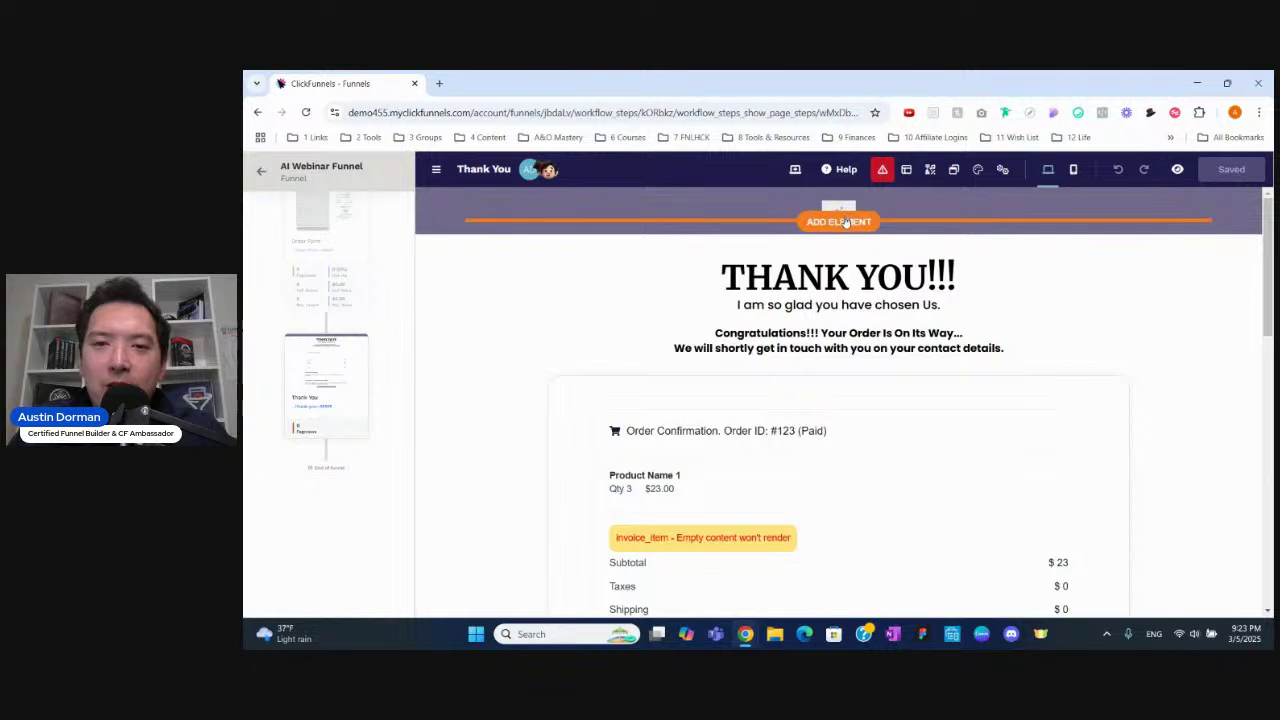
scroll(848, 322, down, 5)
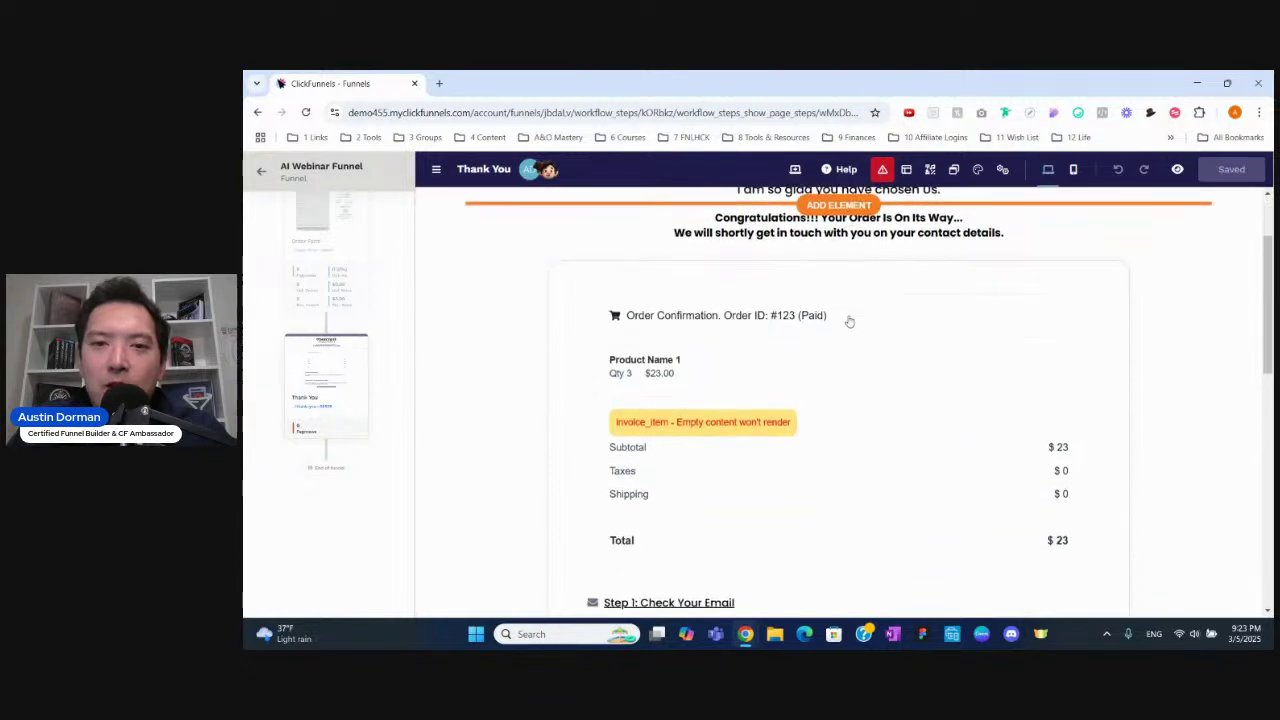
scroll(848, 322, up, 5)
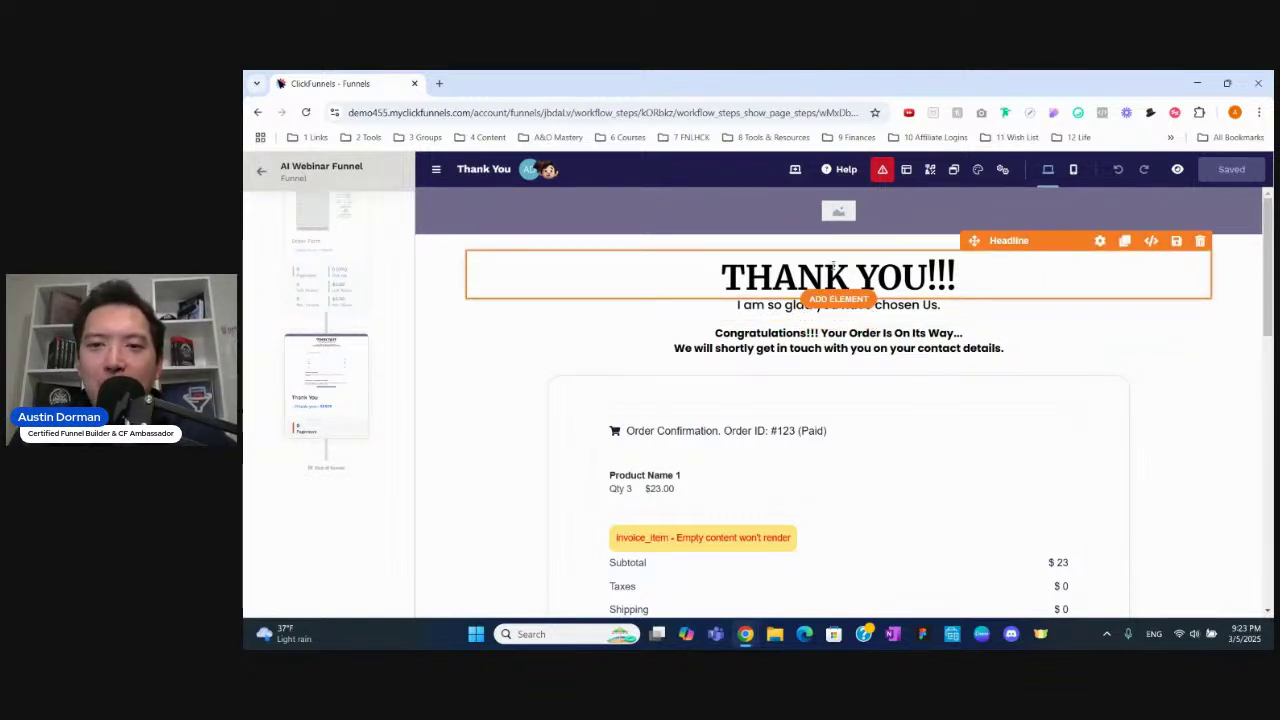
mouse_move(833, 266)
mouse_down()
mouse_move(929, 294)
mouse_move(824, 274)
mouse_up()
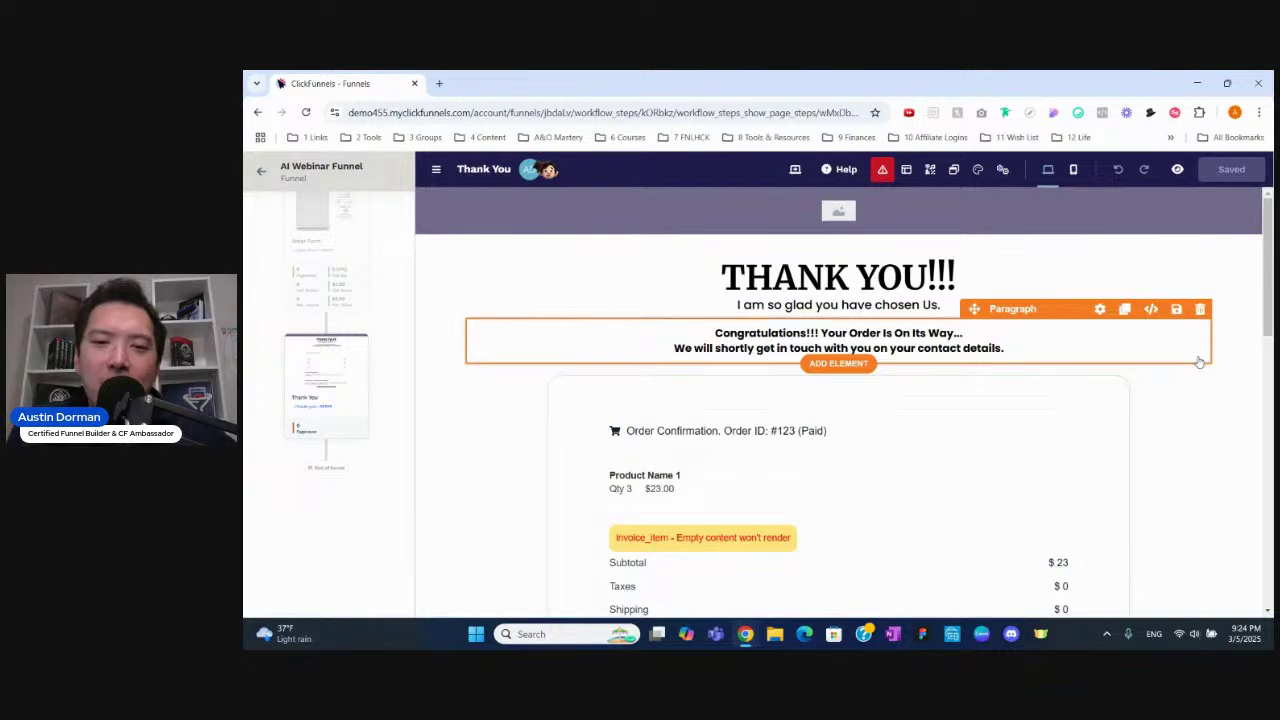
scroll(1199, 362, down, 2)
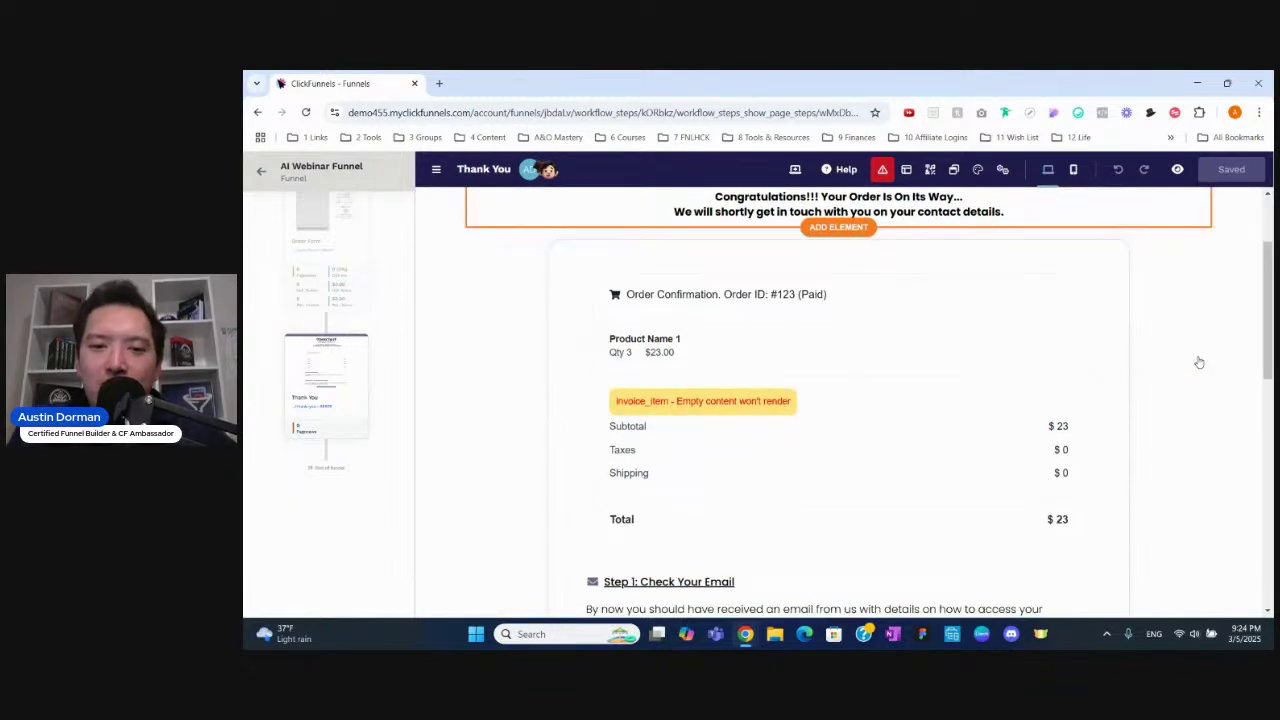
scroll(1199, 362, down, 2)
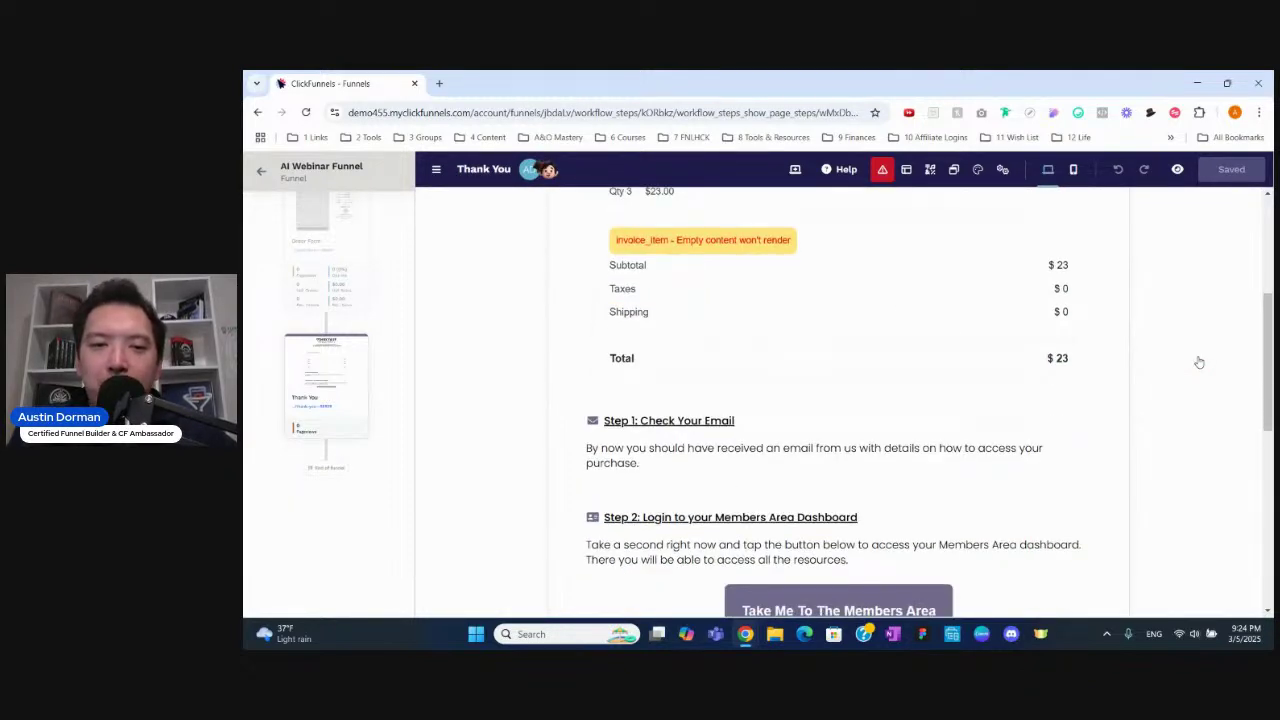
scroll(1199, 362, down, 2)
scroll(1199, 362, down, 2)
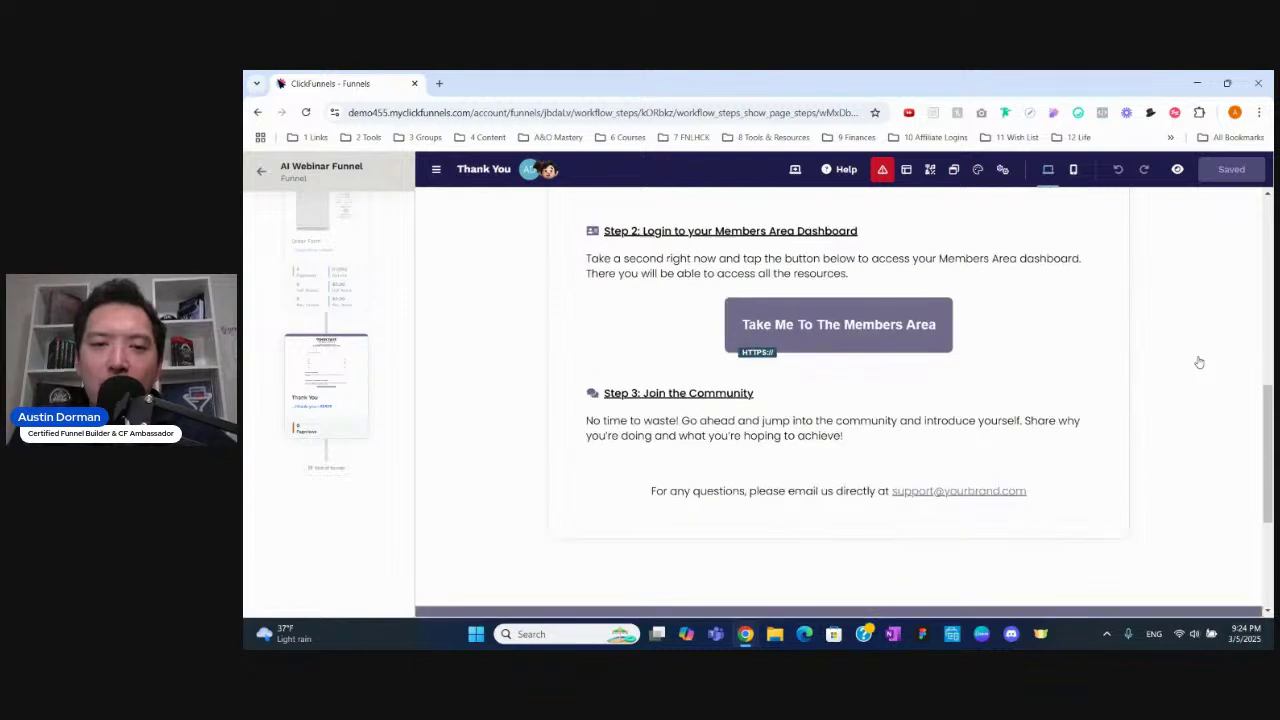